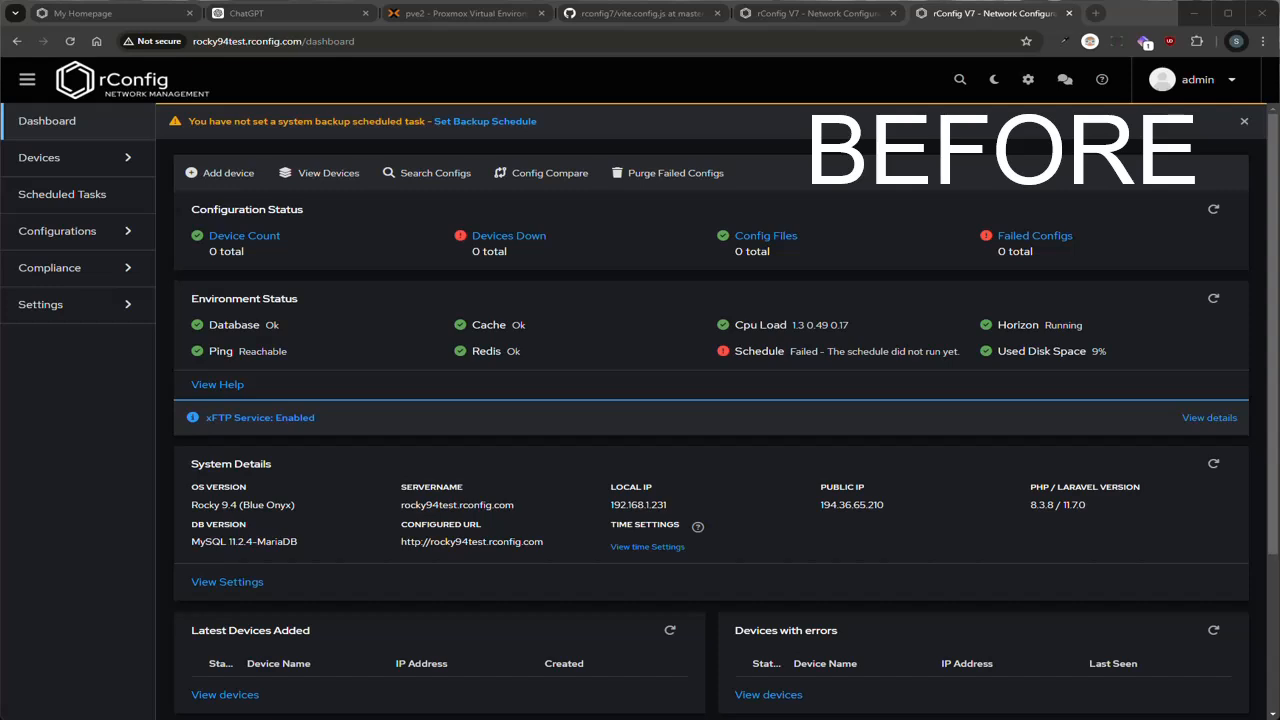
Check the installed app version in the product information, and close it
click(1102, 79)
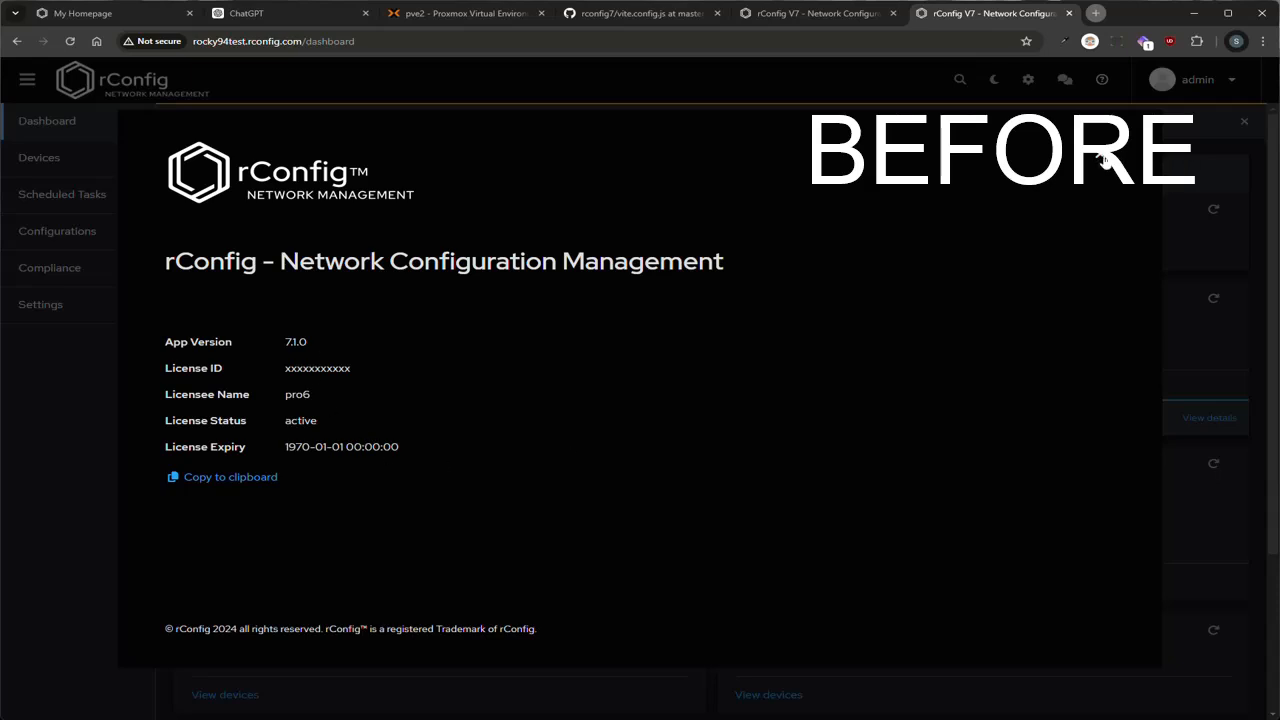
click(1101, 157)
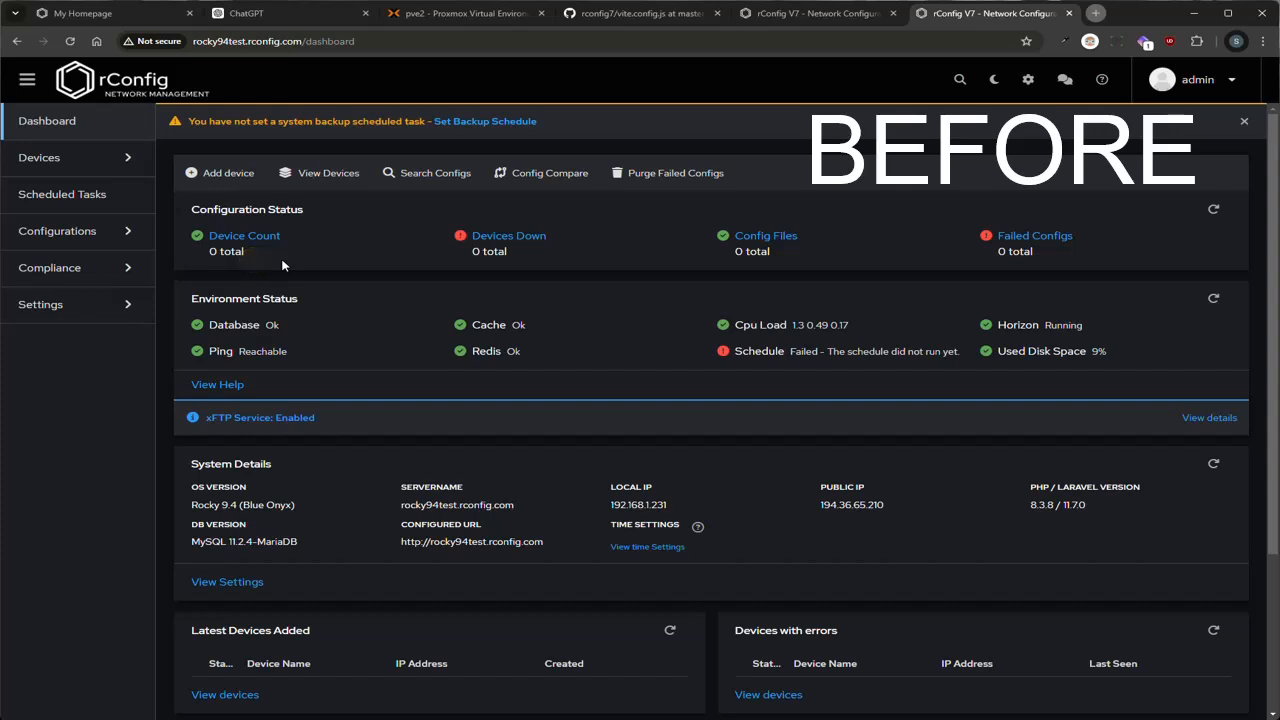
Open the Example Default EOC Definition for editing and examine its JSON rule structure
click(107, 230)
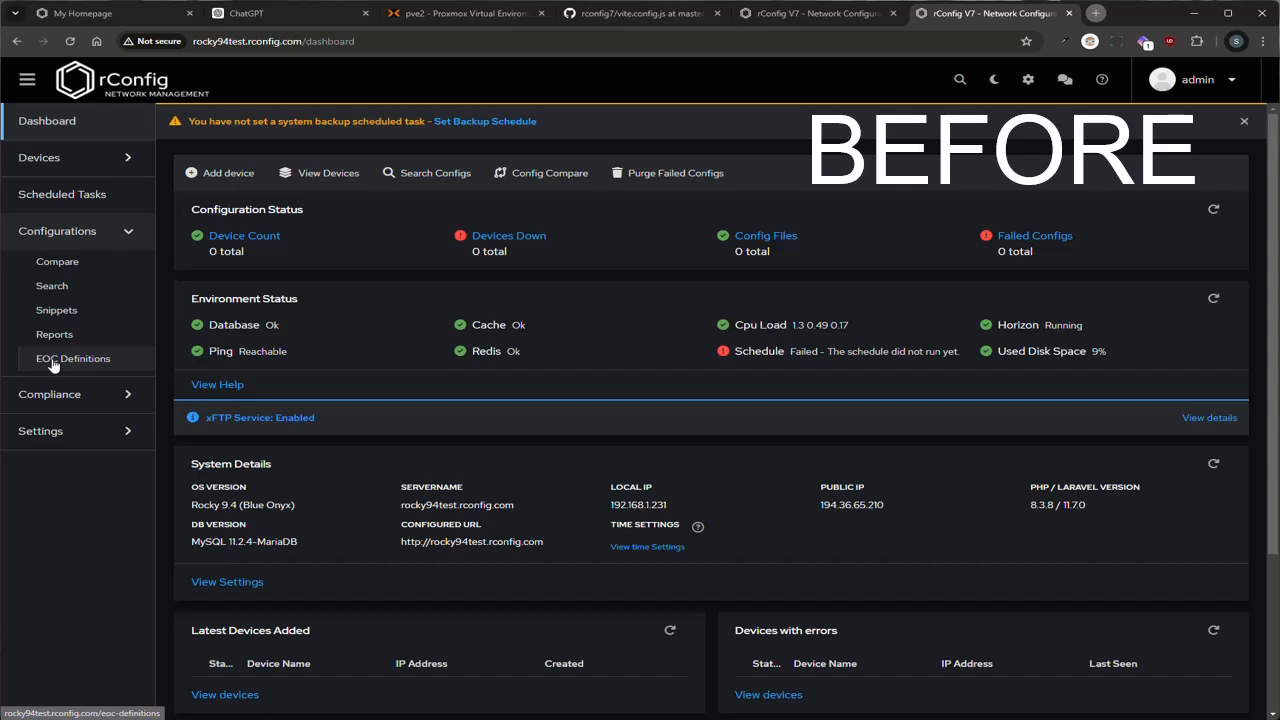
click(53, 362)
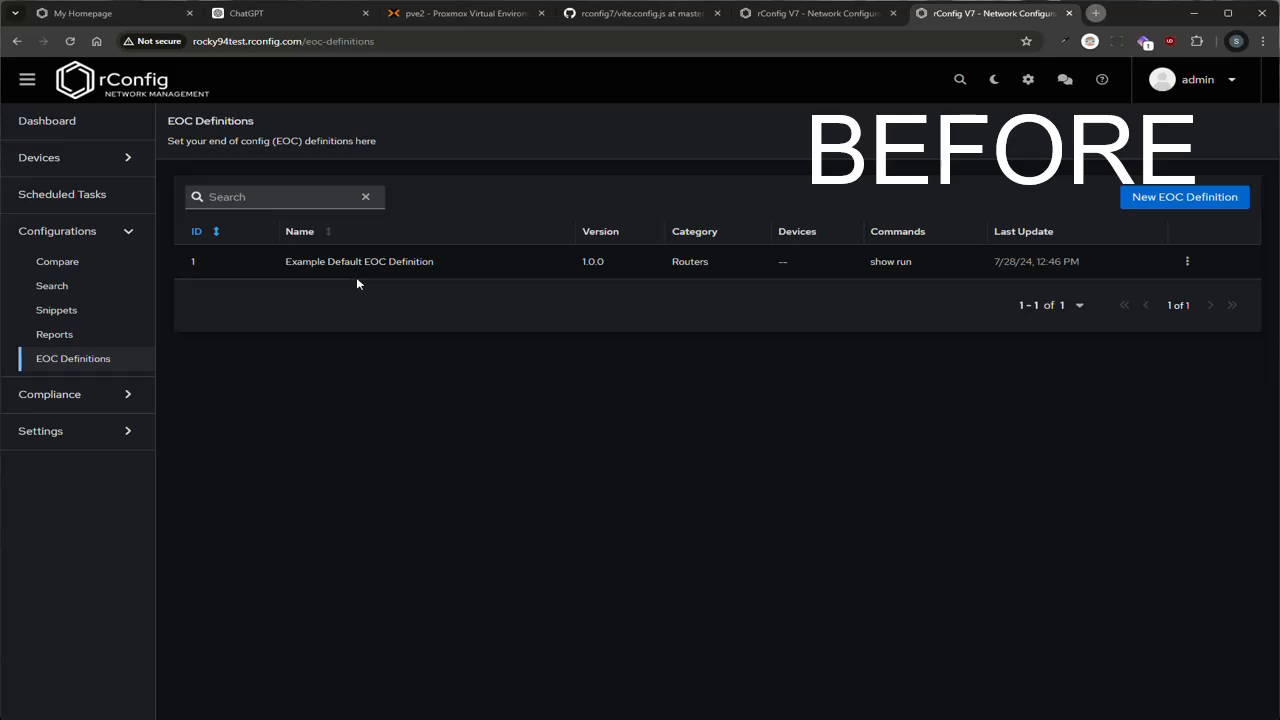
click(1187, 261)
click(1168, 290)
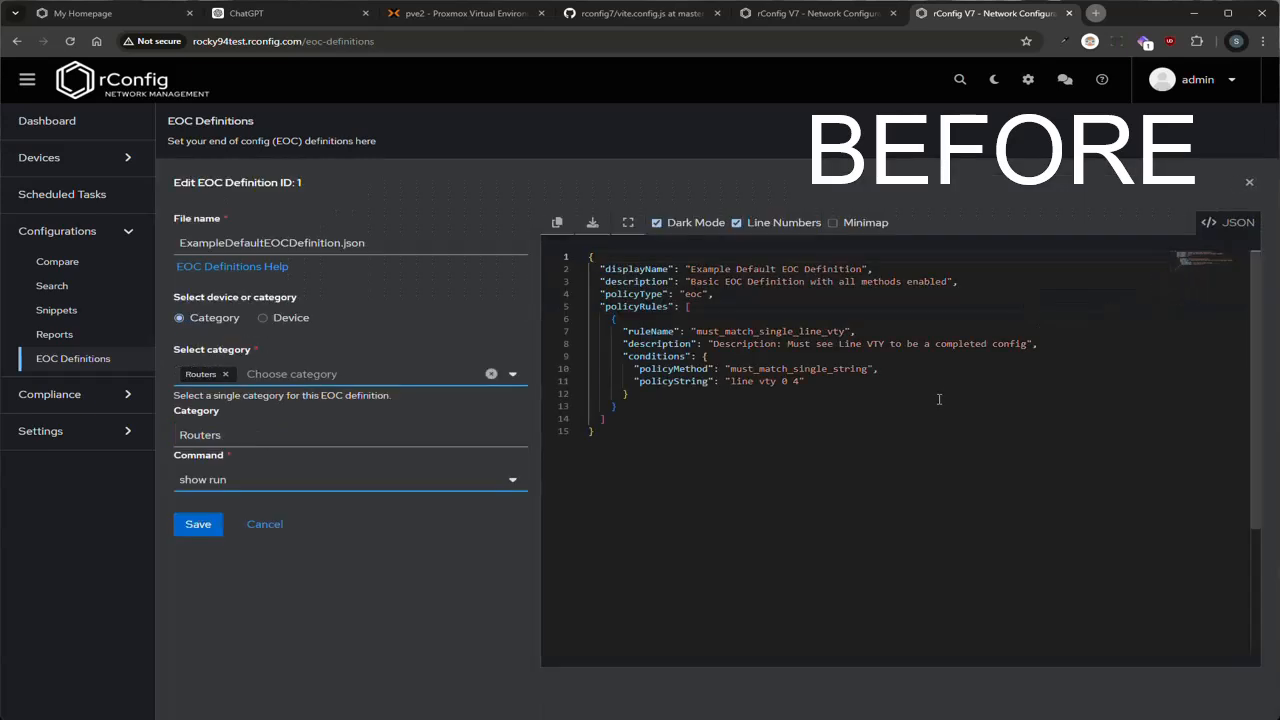
click(914, 436)
Open the Example Default Policy Definition for editing and review the JSON policy rules through the wildcard match rules
click(62, 396)
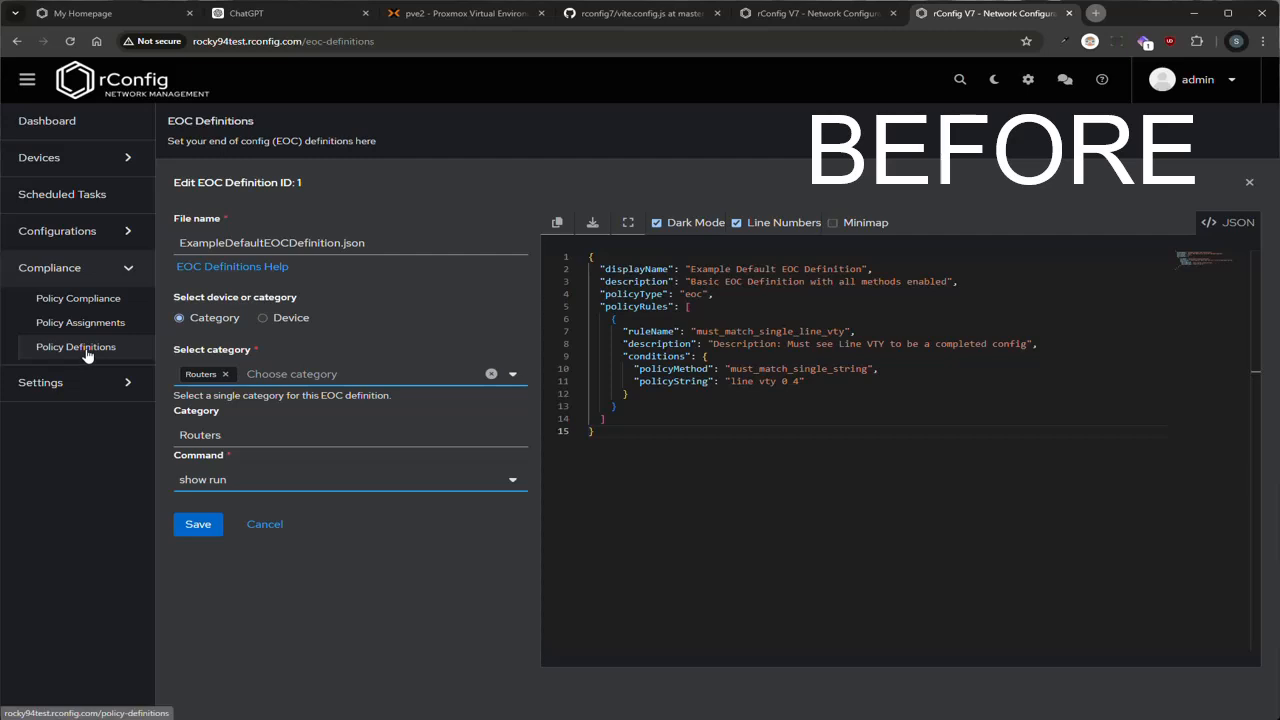
click(87, 350)
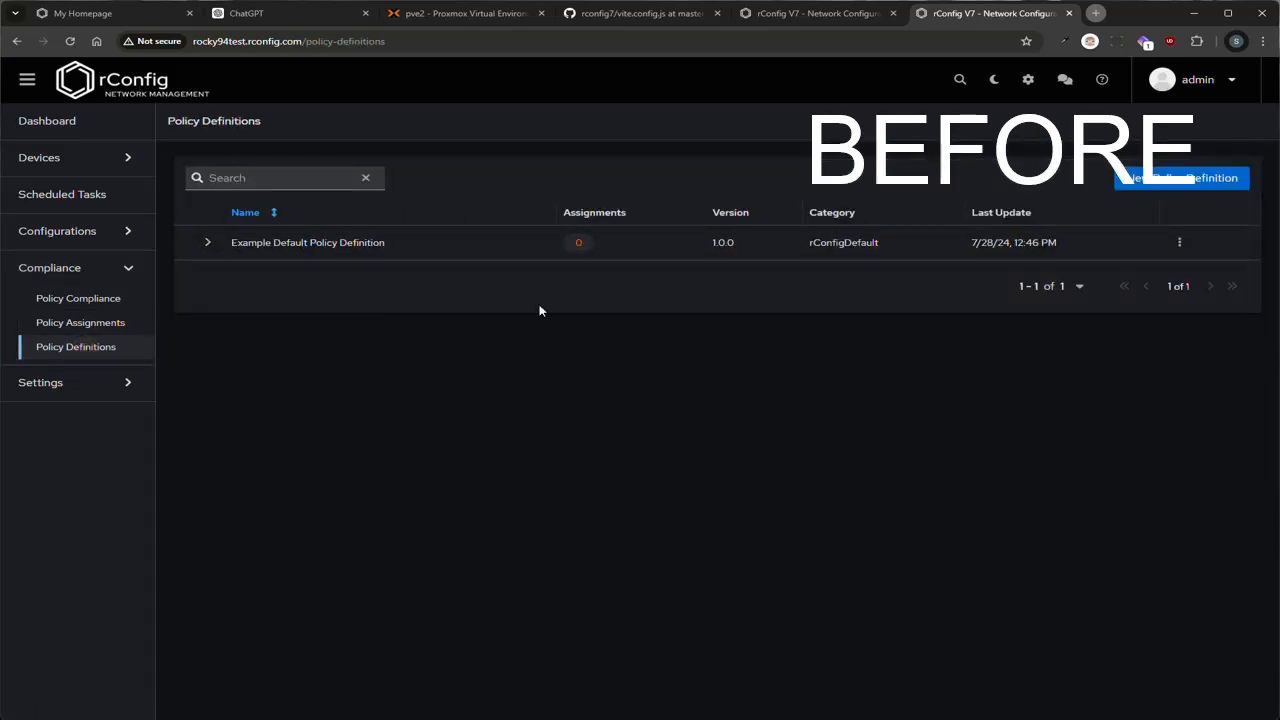
click(1180, 243)
click(1163, 271)
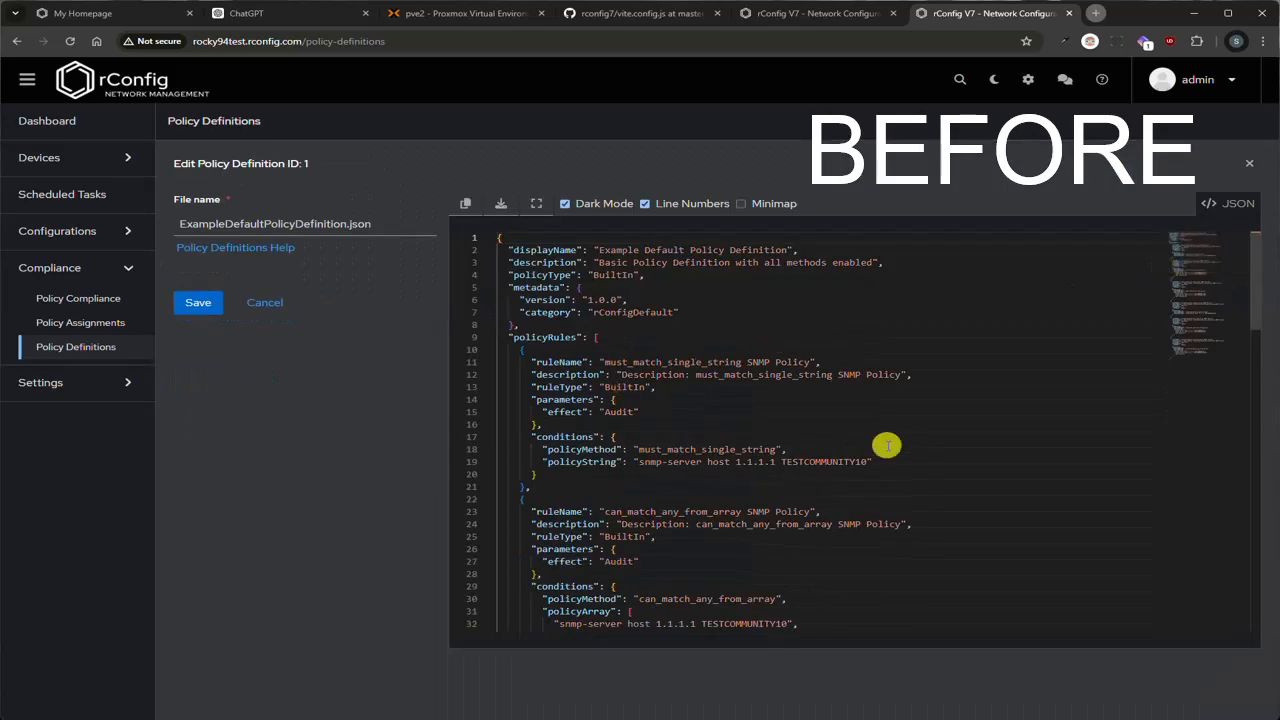
click(887, 445)
scroll(811, 494, down, 3)
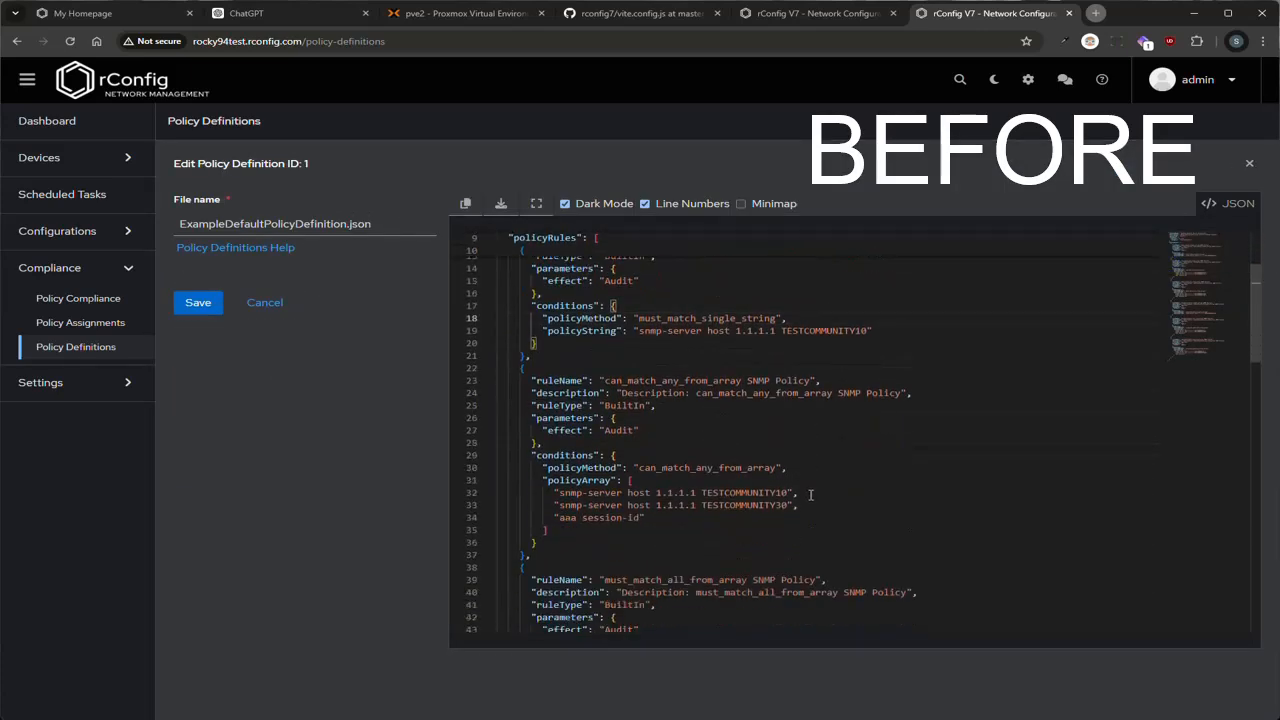
scroll(811, 494, down, 5)
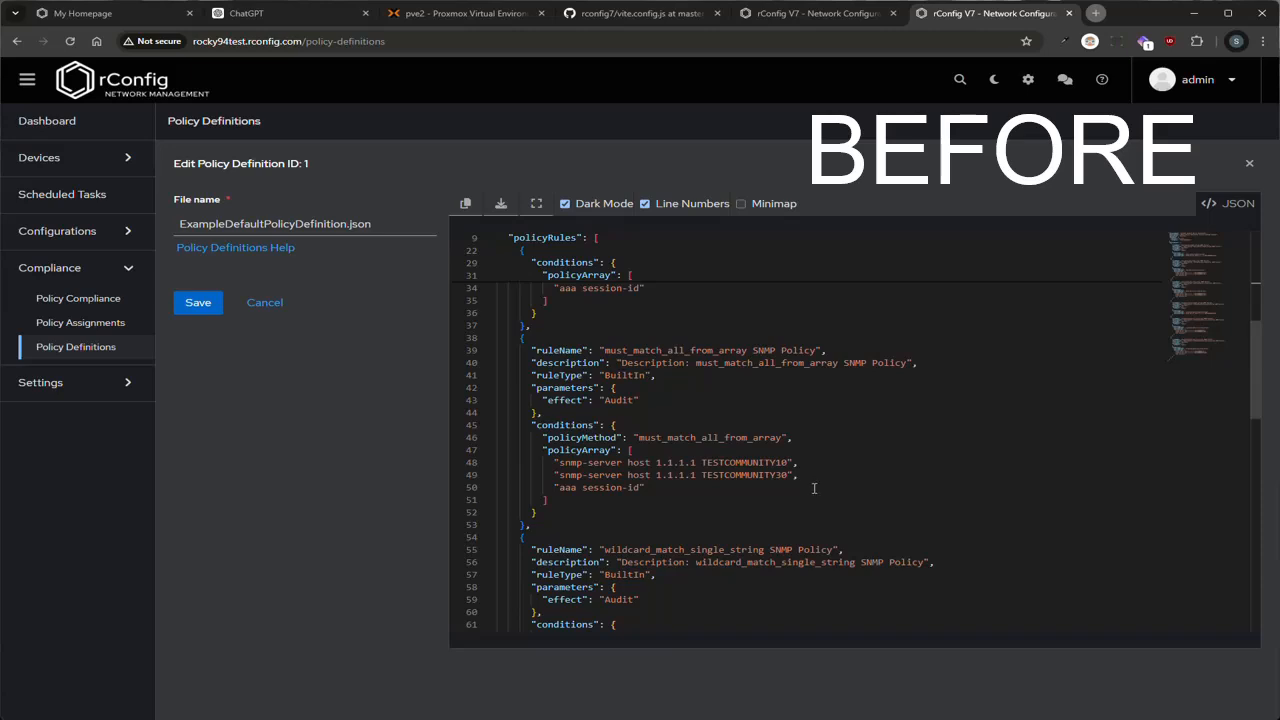
scroll(877, 492, down, 3)
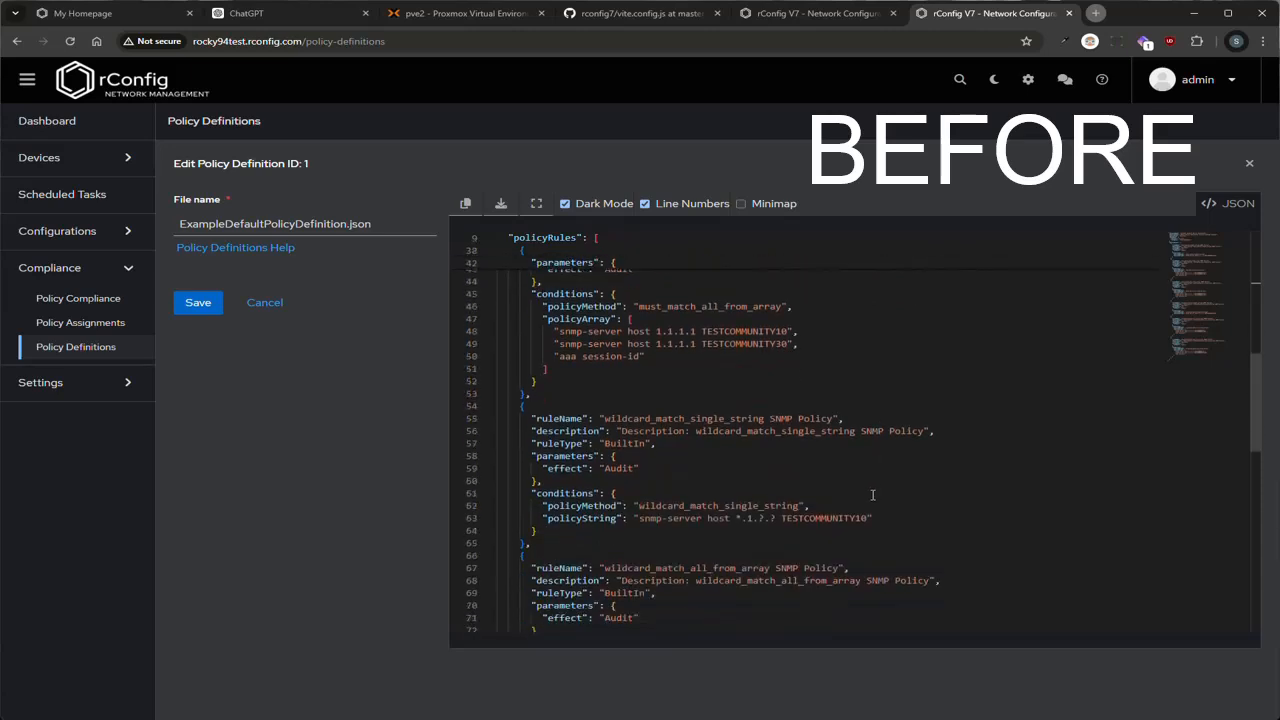
click(890, 538)
scroll(875, 545, down, 5)
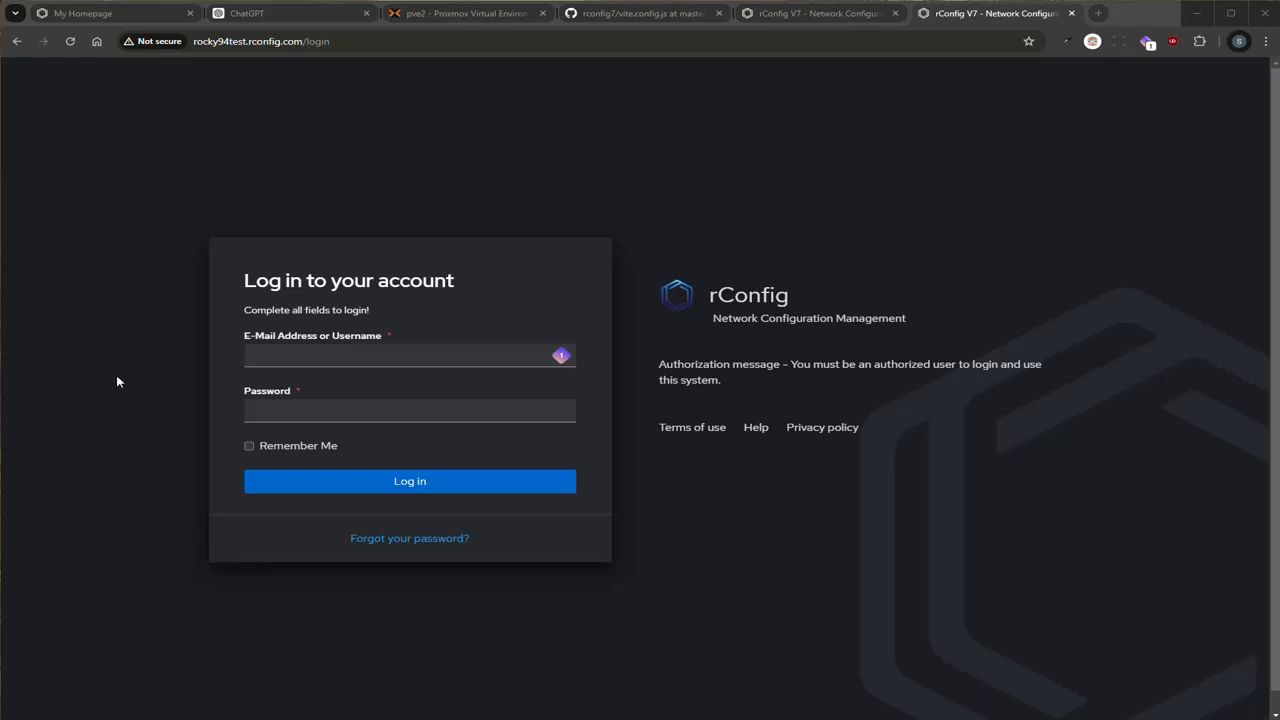
Log in to the account with the saved administrator e-mail and password
click(289, 346)
click(285, 354)
text(admin@domain.com)
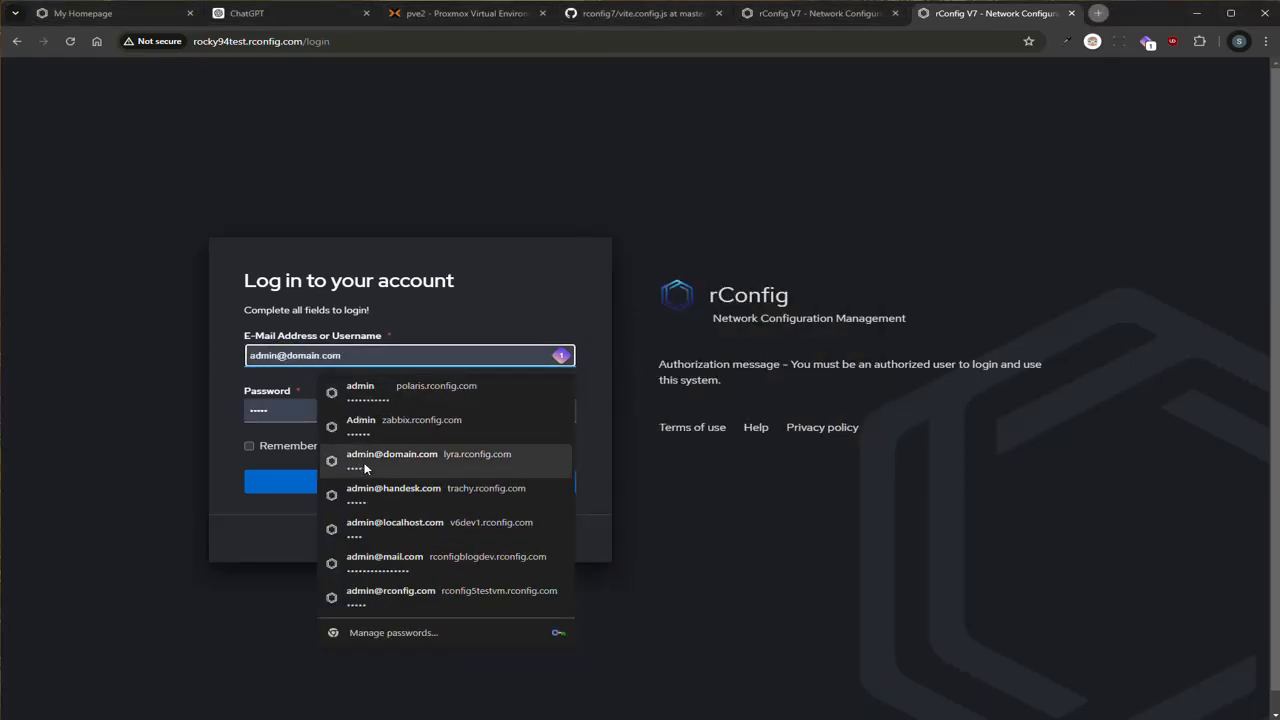
click(363, 465)
click(305, 483)
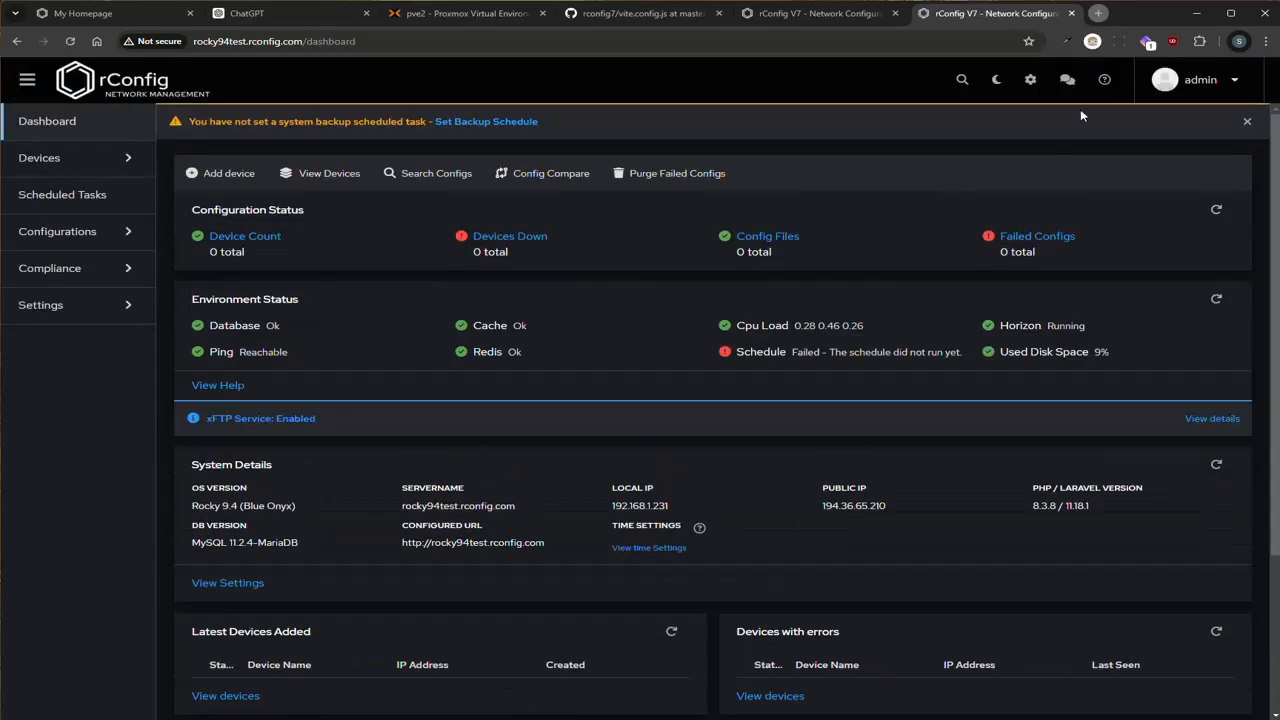
Check the app version in the product information after logging in, and return to the dashboard
click(1105, 82)
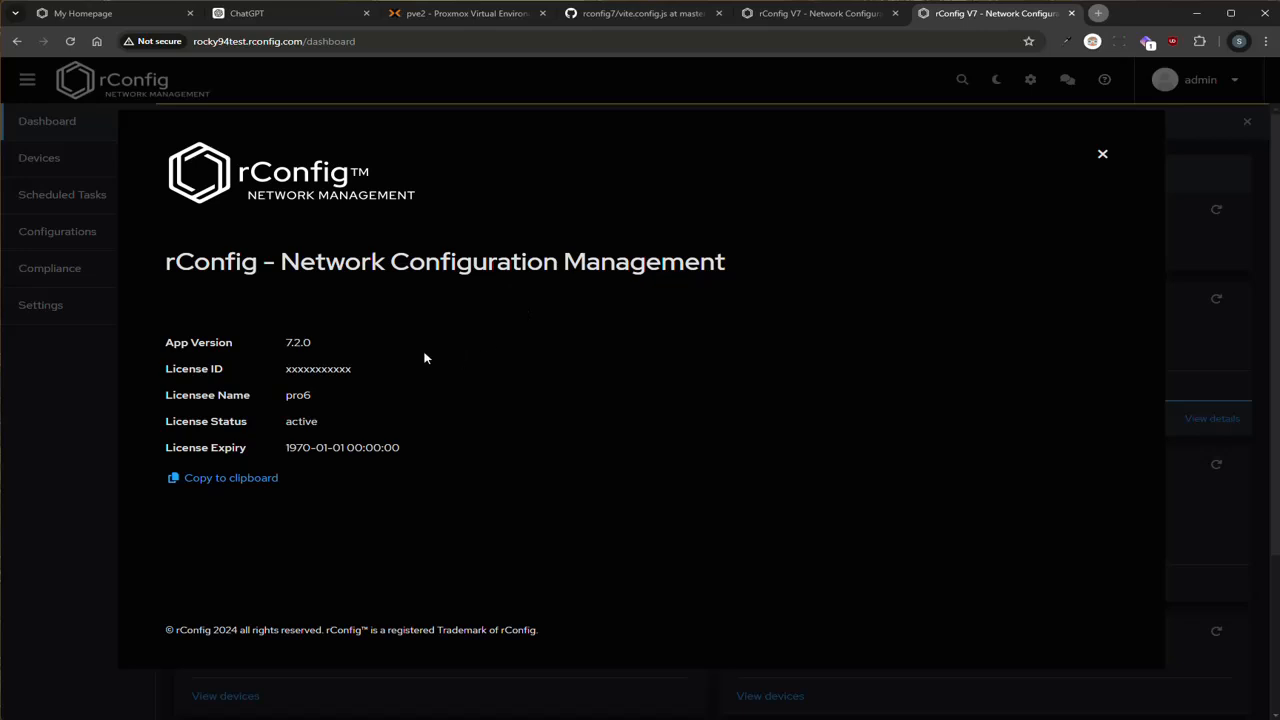
click(322, 348)
click(1101, 158)
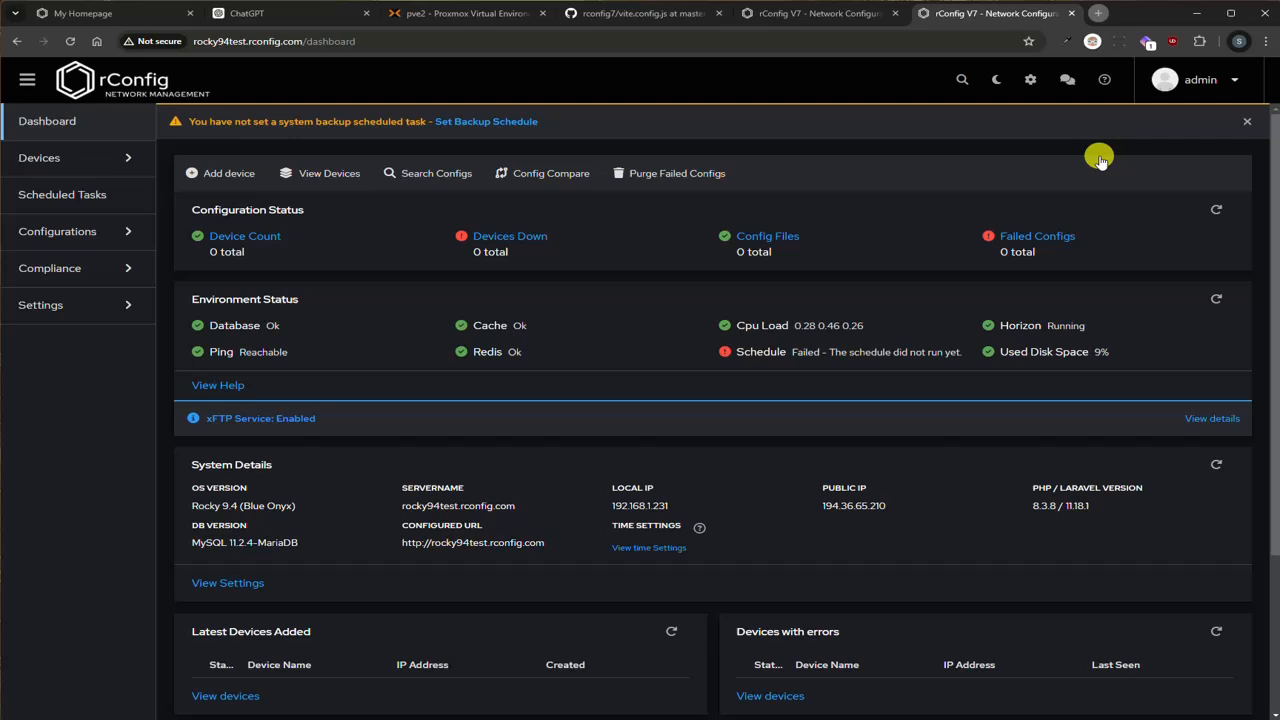
click(738, 140)
Open the CIC Definitions page and read the notice about the Config Integrity Check name and new file format
click(92, 160)
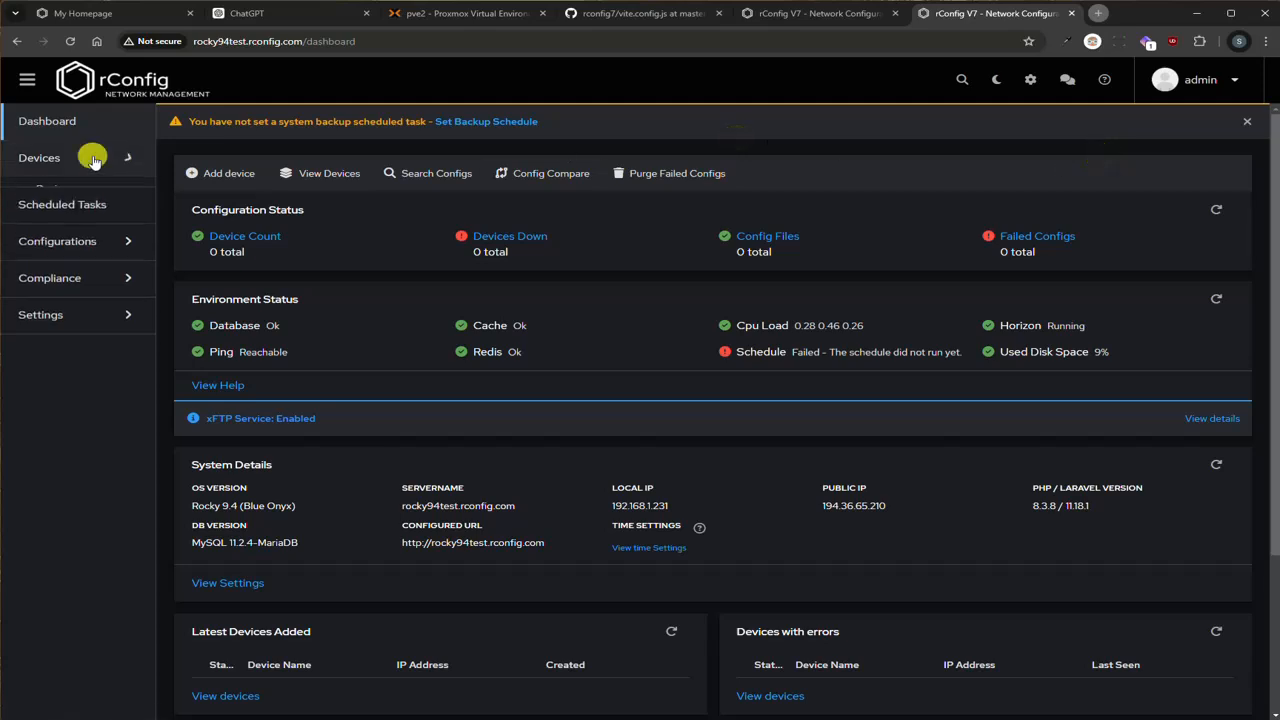
click(98, 404)
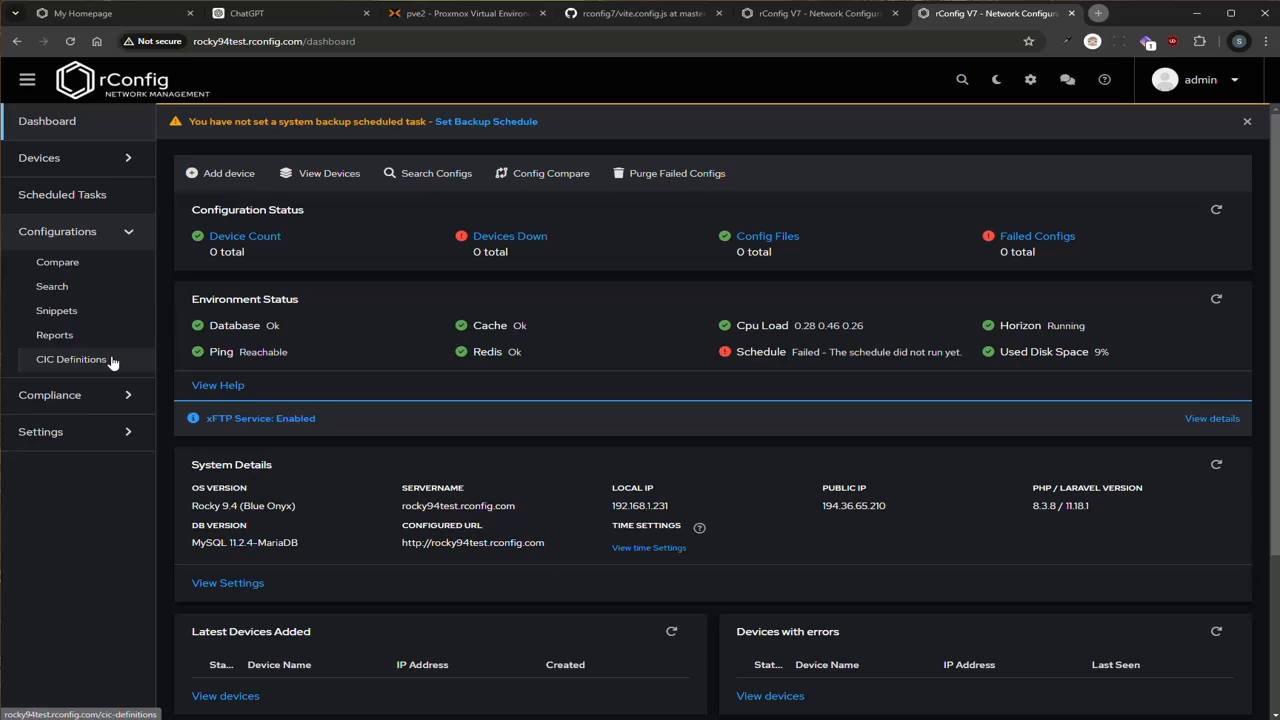
click(112, 360)
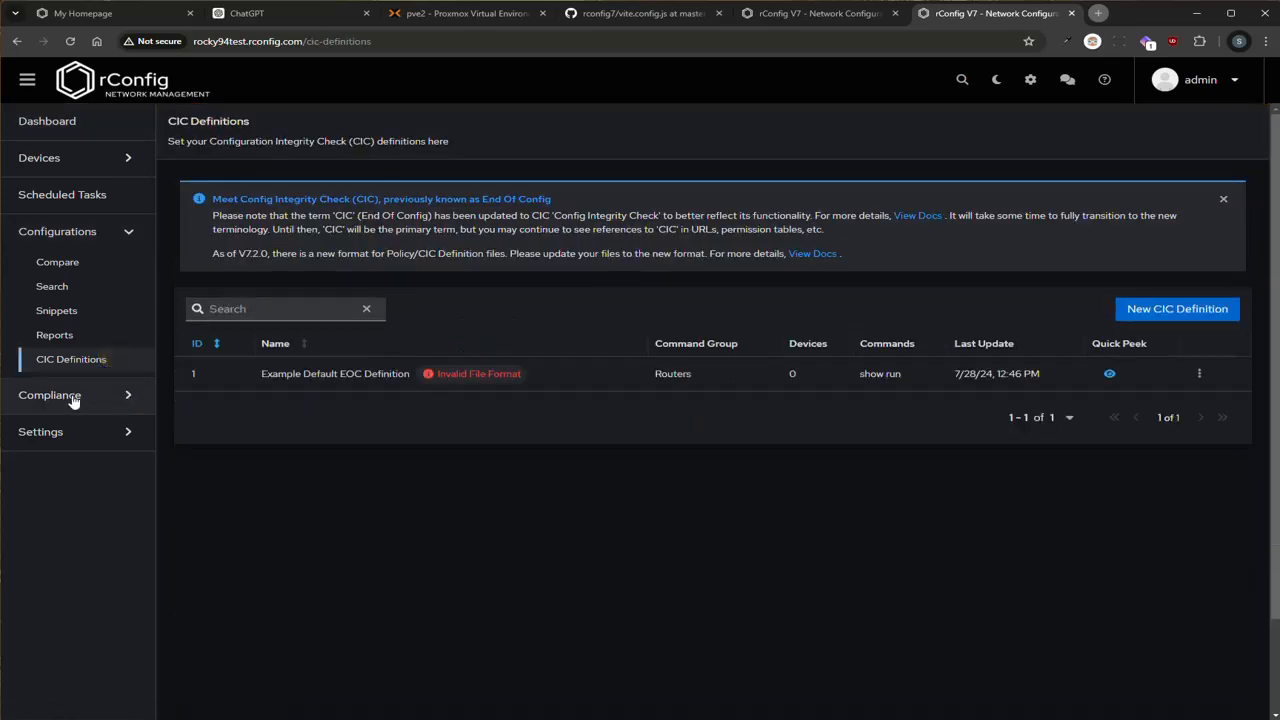
click(194, 216)
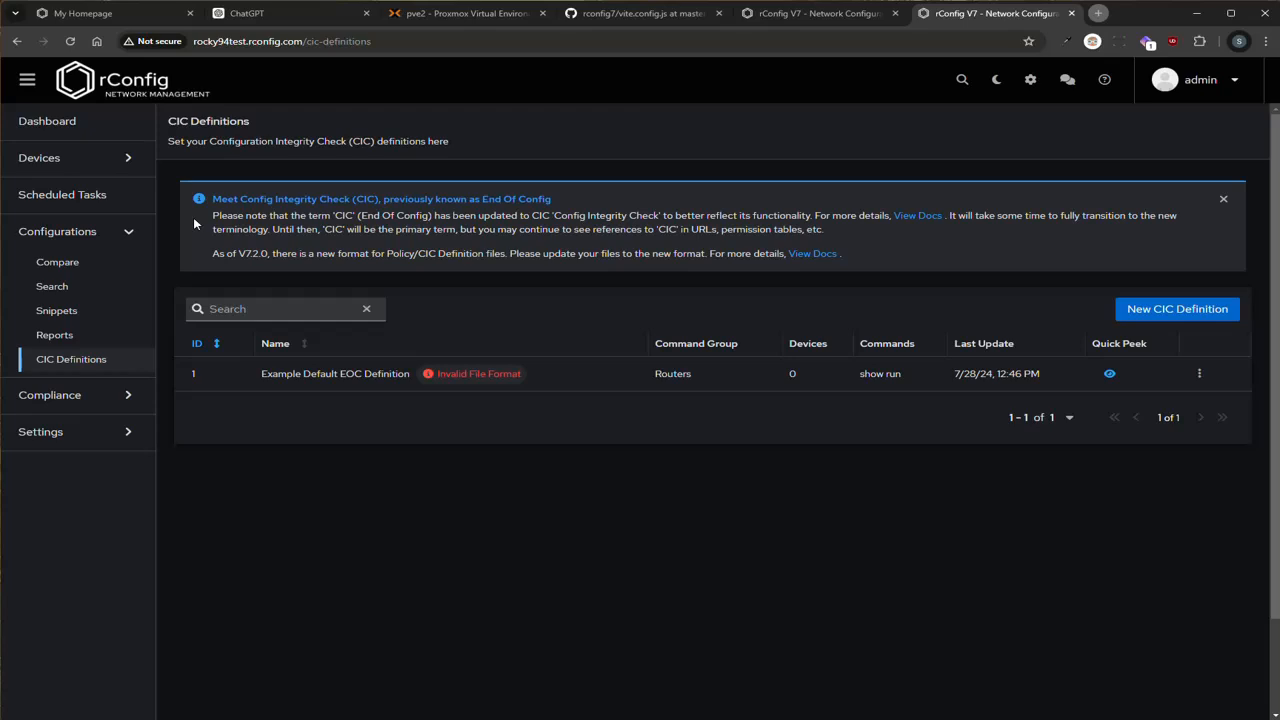
click(342, 232)
click(1005, 251)
Start a new CIC definition and assign it to the Routers command group with the show run command
click(1189, 318)
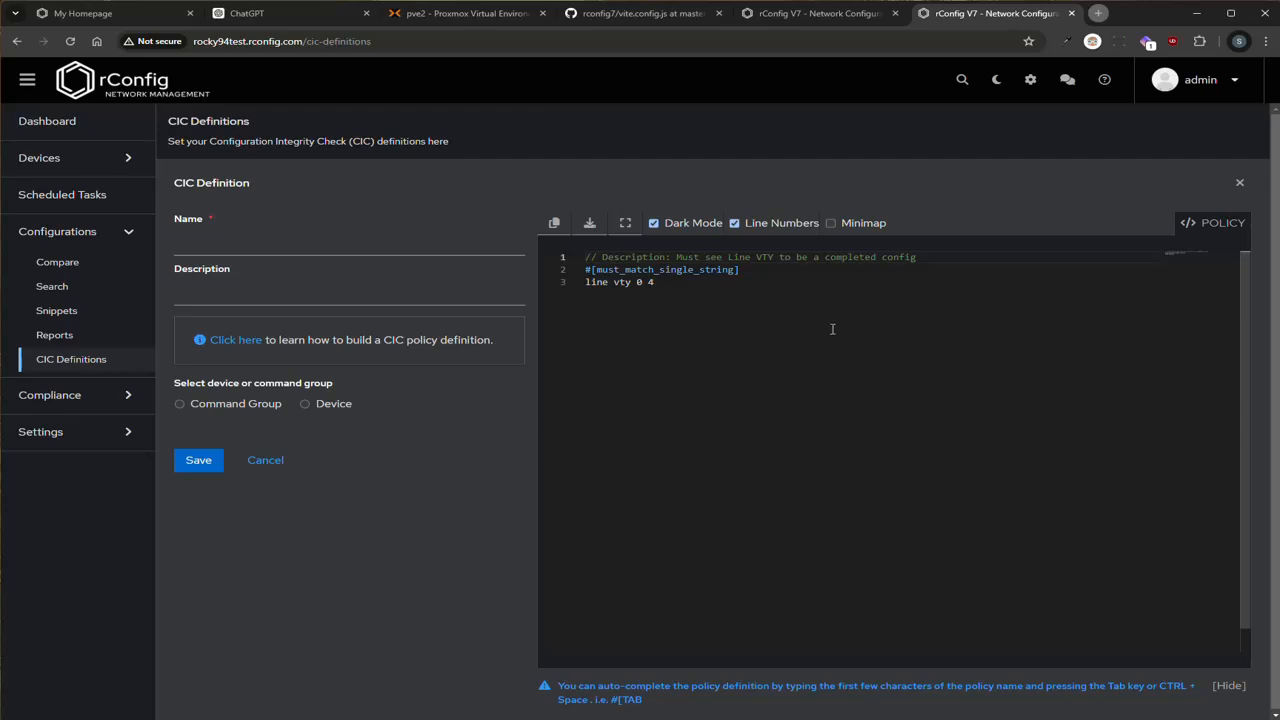
click(288, 246)
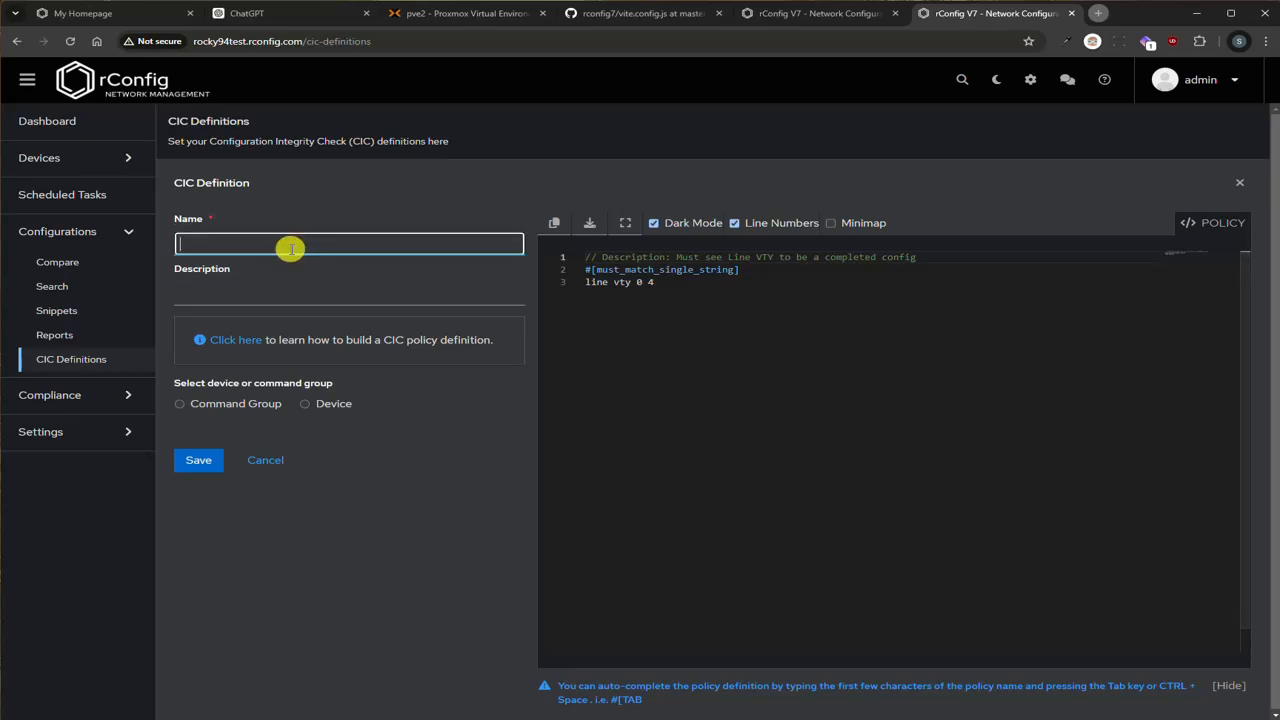
click(238, 290)
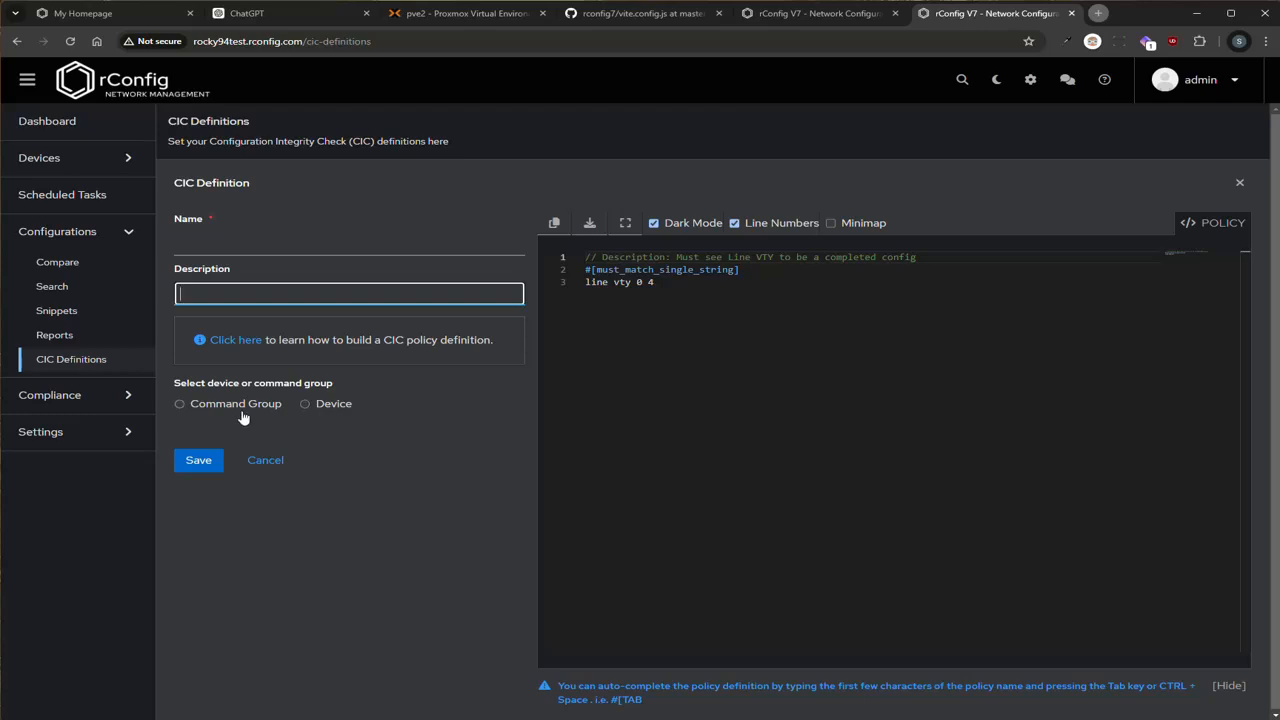
click(332, 408)
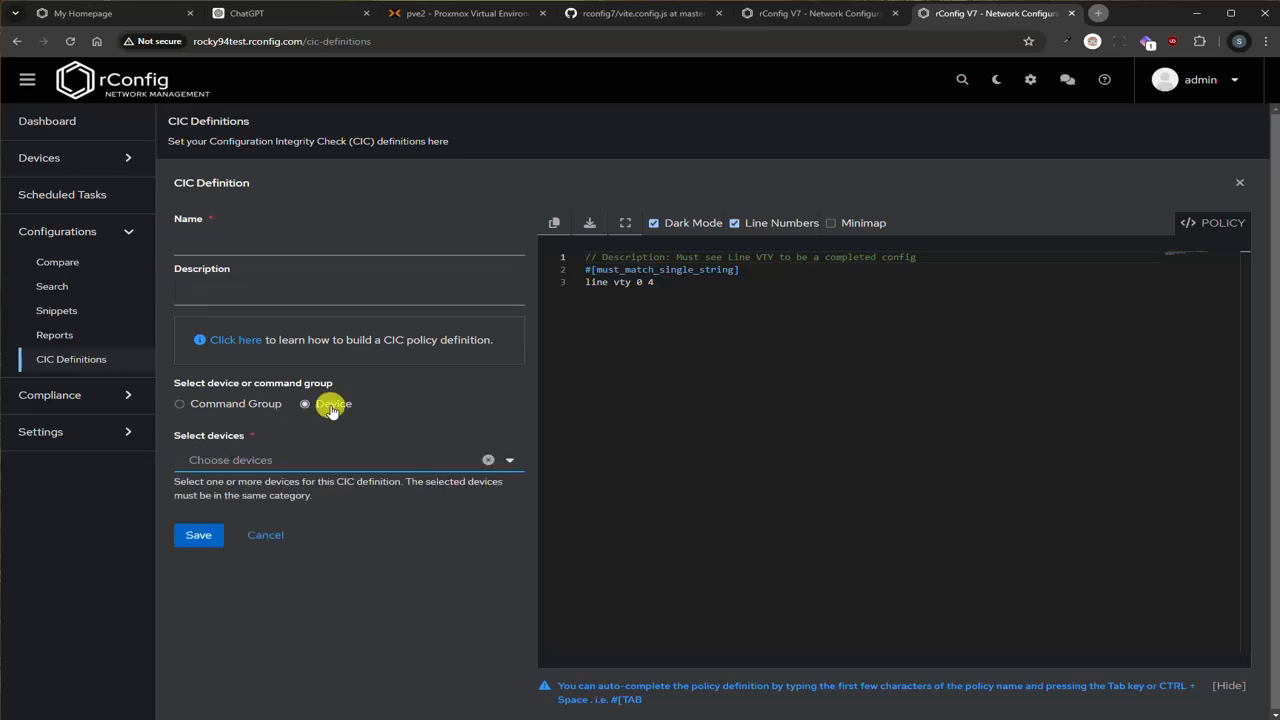
click(248, 406)
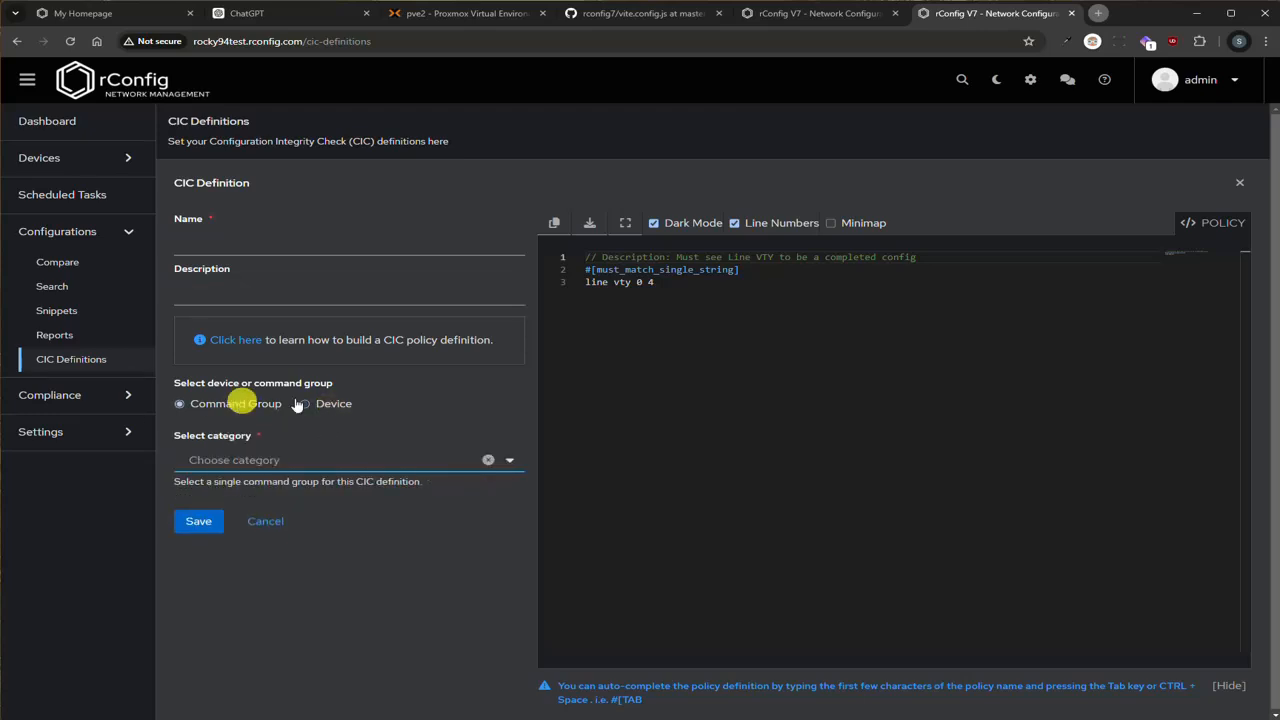
click(509, 459)
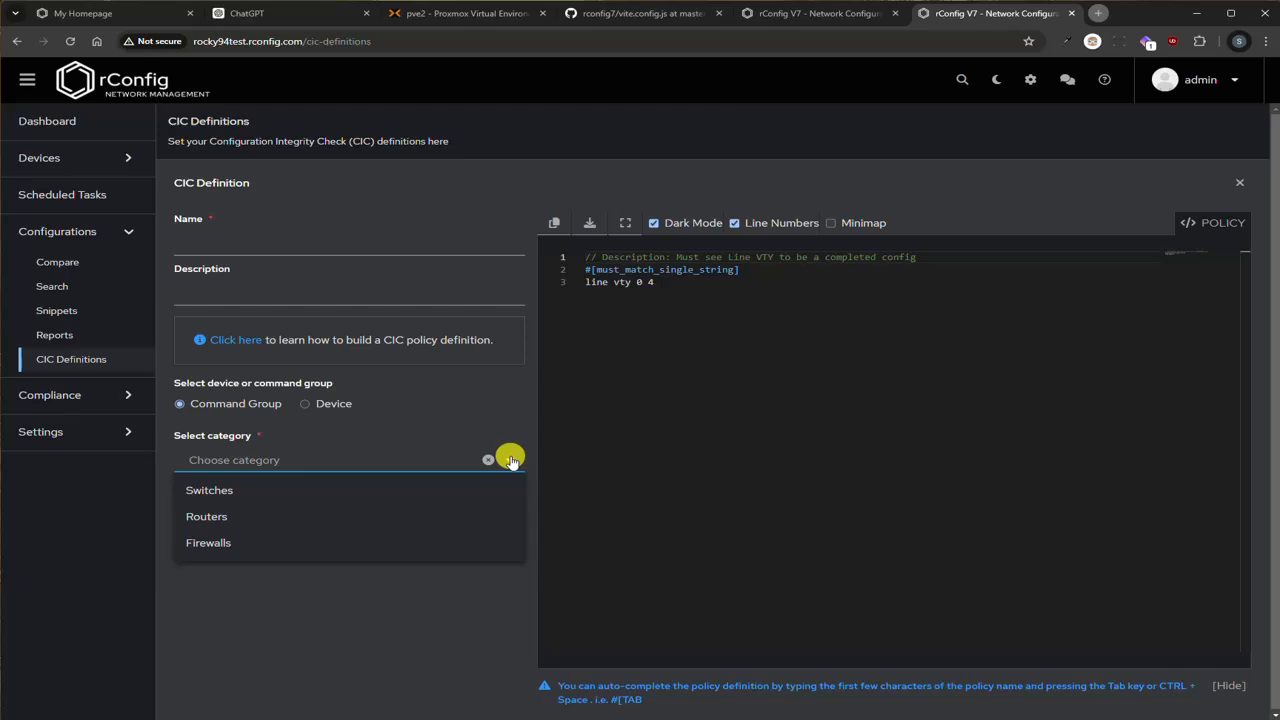
click(246, 516)
click(357, 569)
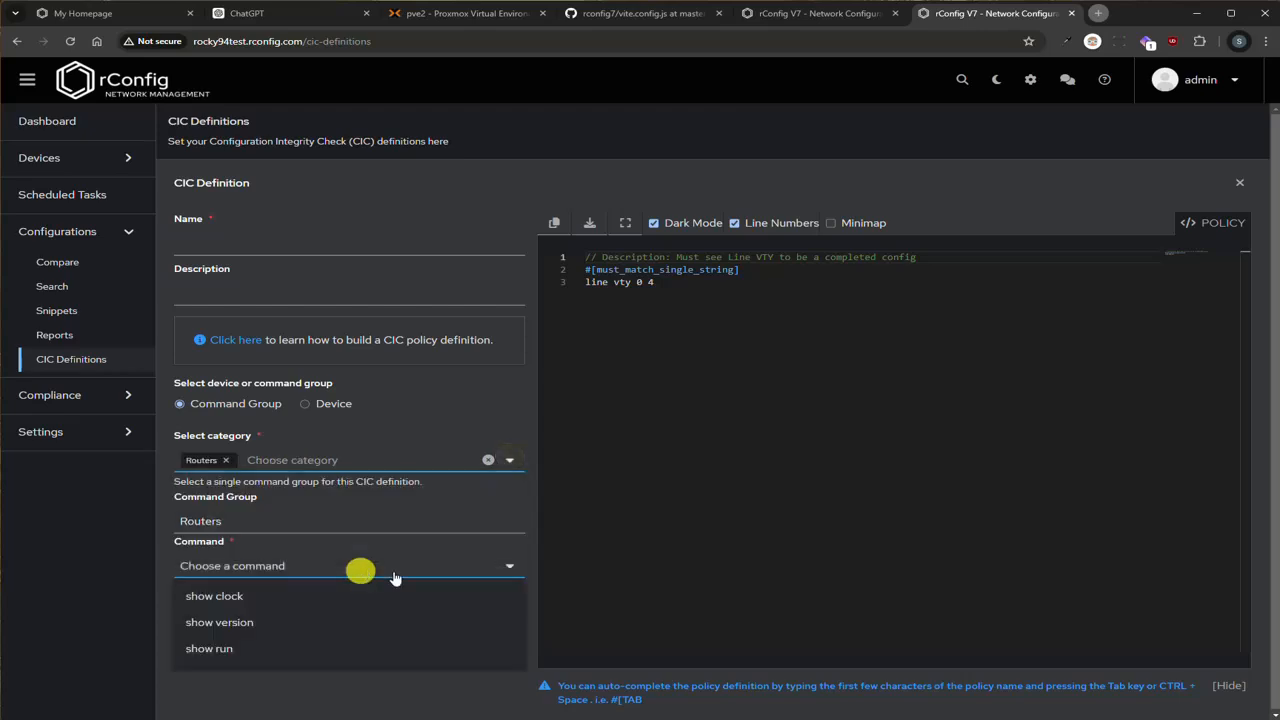
click(294, 643)
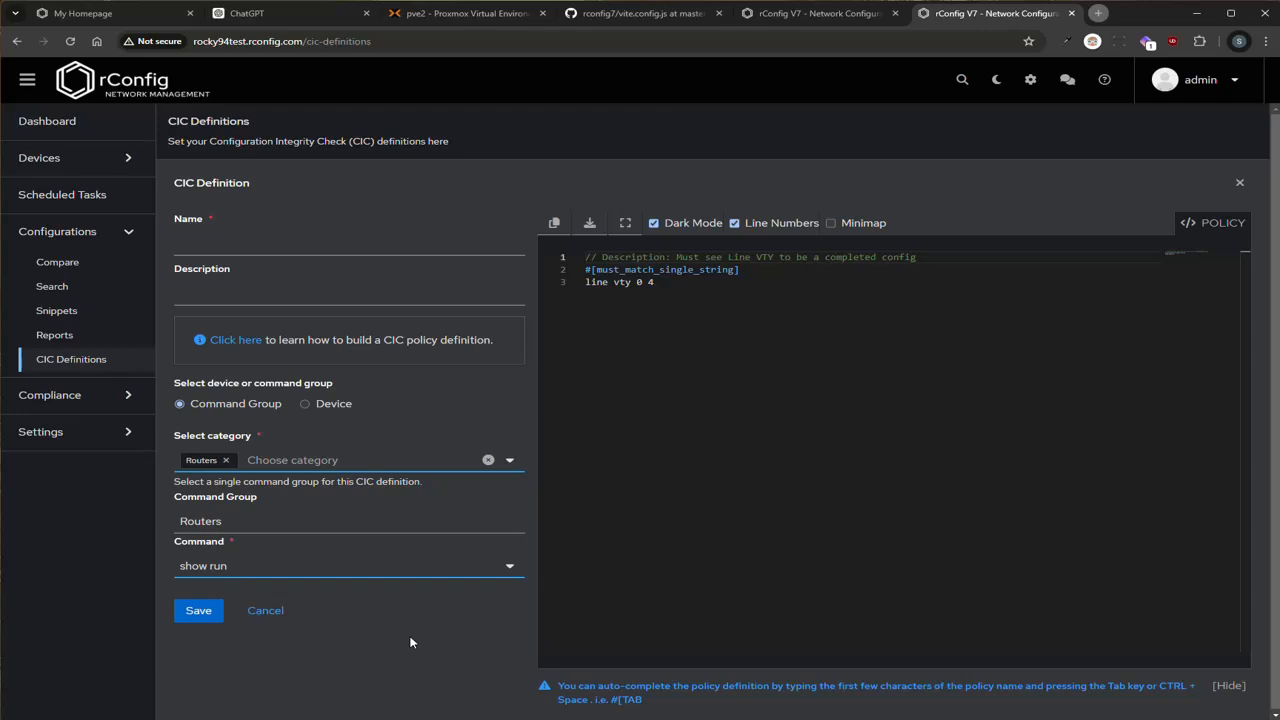
Examine the must_match_single_string method in the new definition's default policy text
click(783, 316)
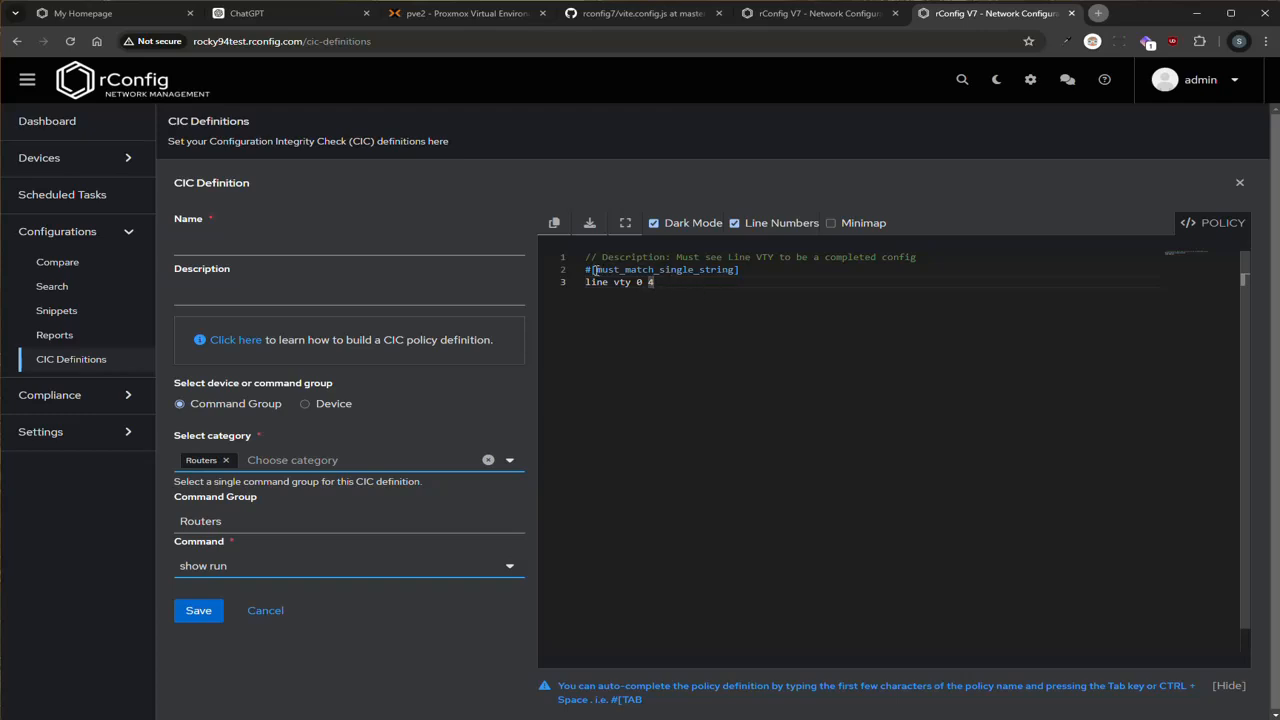
click(608, 269)
drag(637, 270, 730, 270)
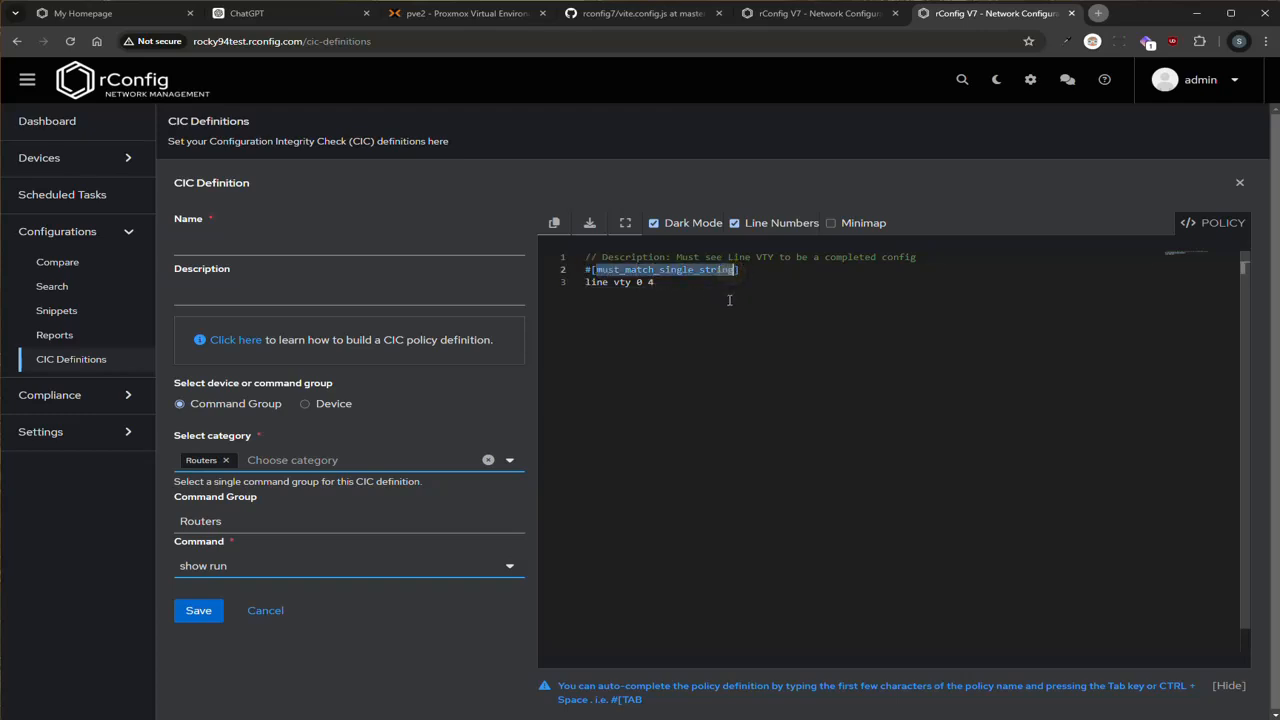
click(728, 299)
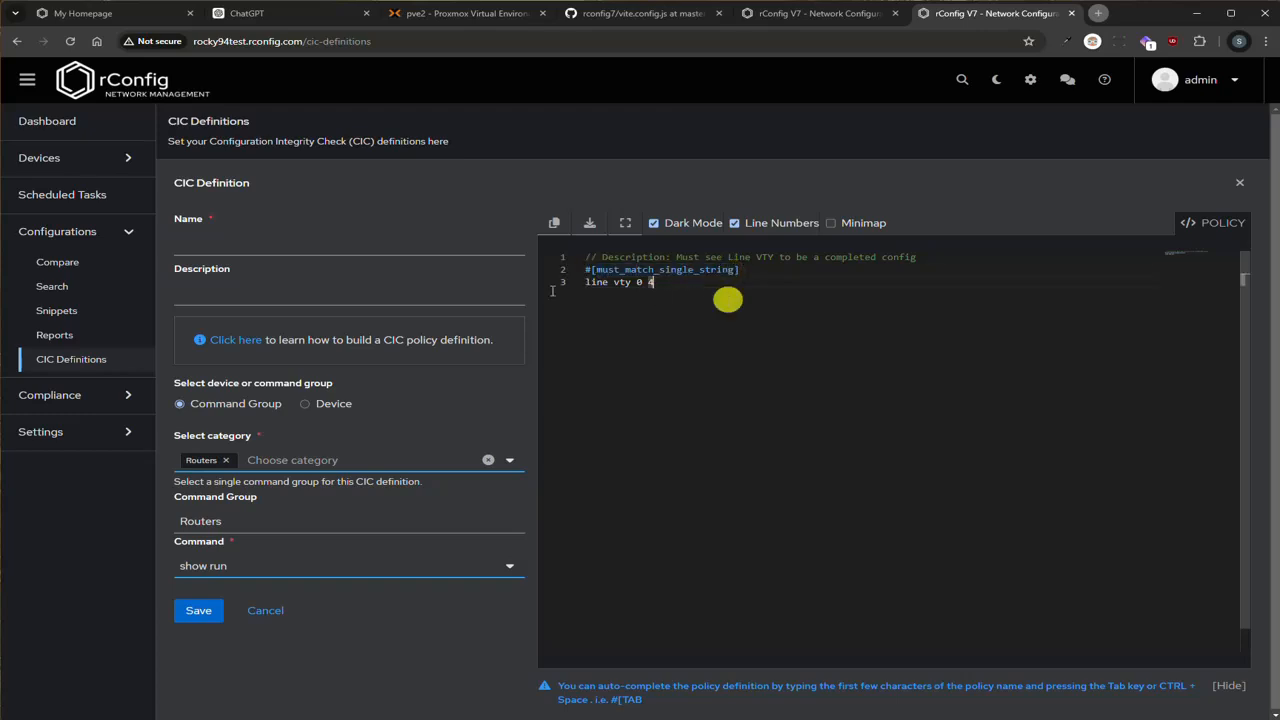
Read the policy methods and examples in the CIC definition help guide, and return to the policy text
click(230, 341)
scroll(549, 414, down, 5)
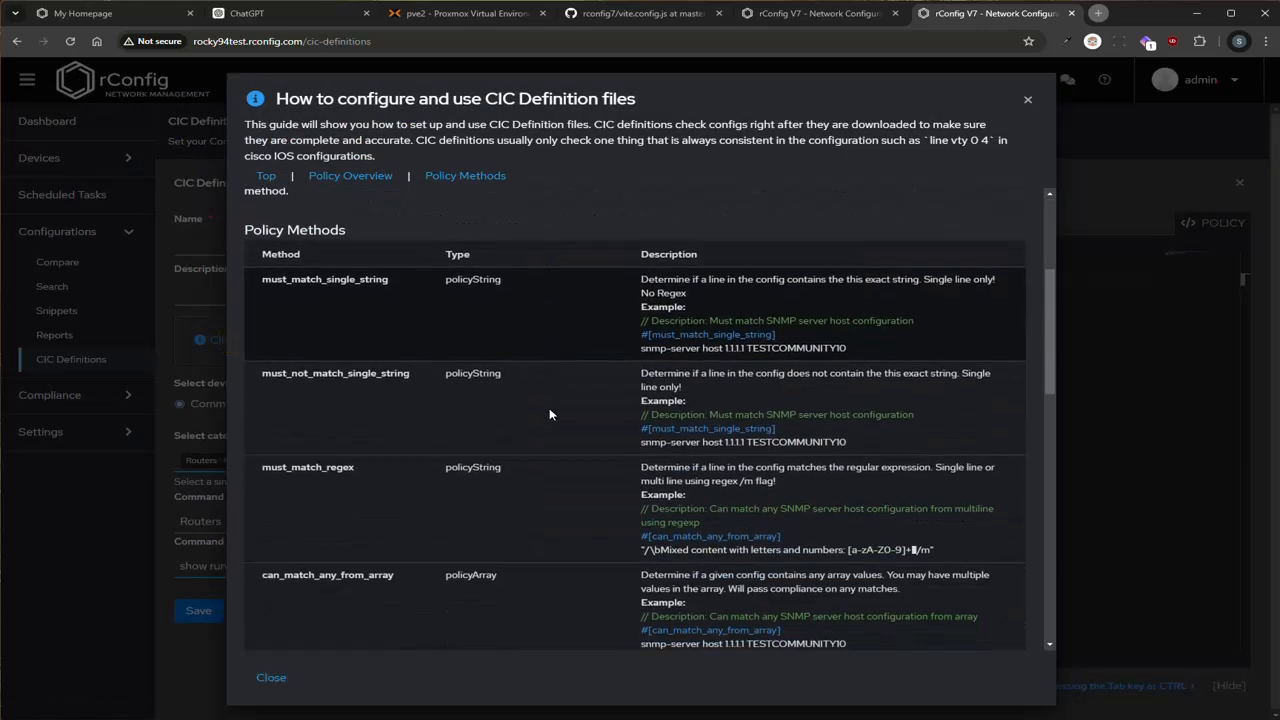
scroll(549, 414, down, 4)
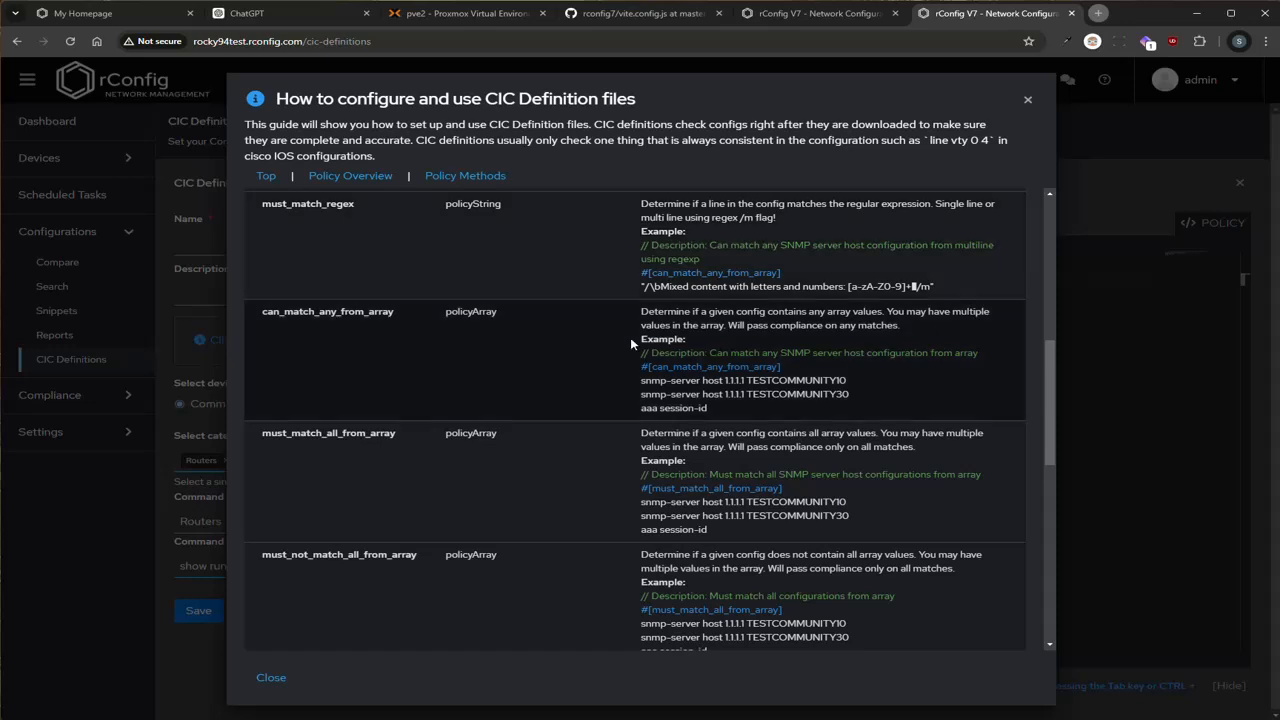
scroll(613, 389, down, 1)
scroll(613, 389, down, 2)
click(1027, 99)
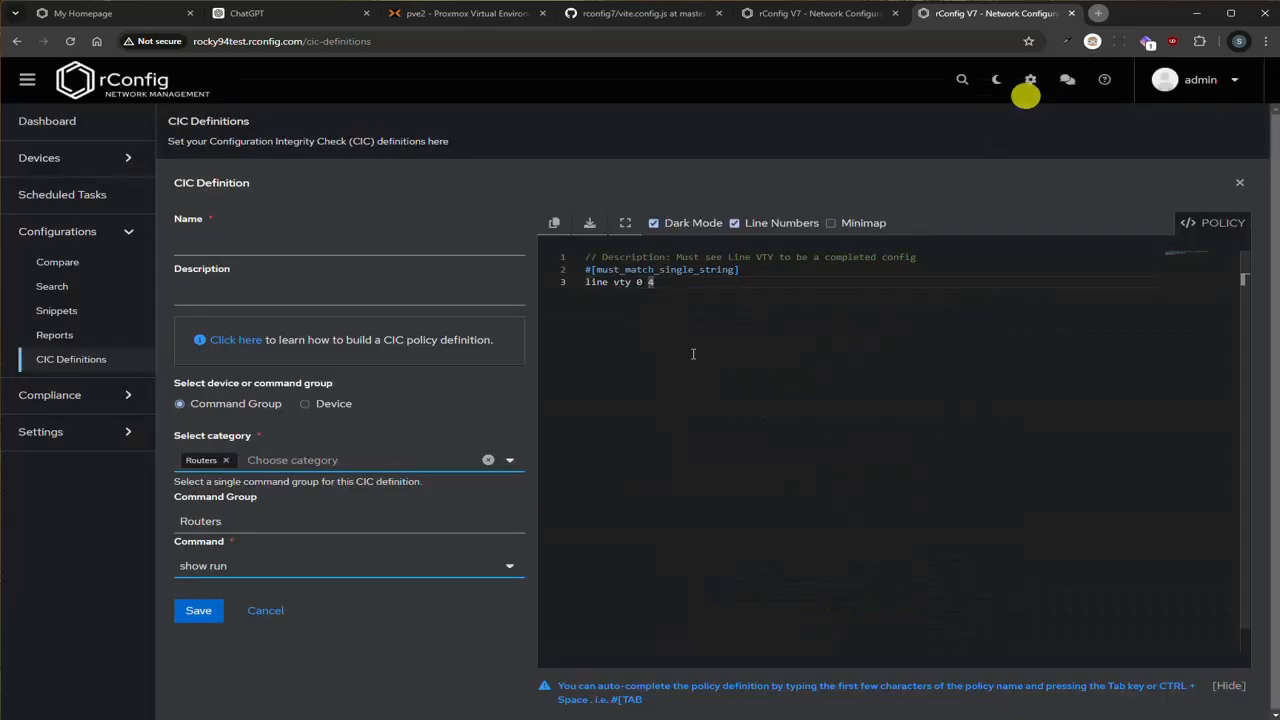
click(563, 284)
click(873, 308)
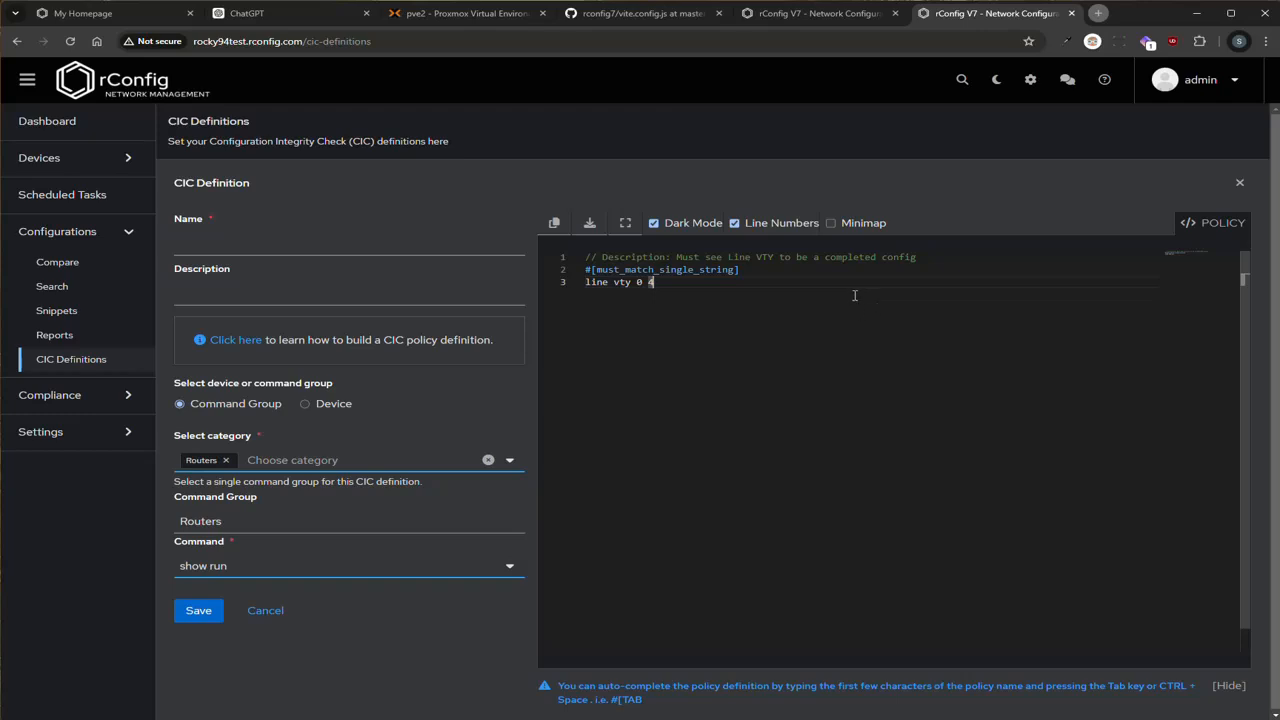
Cancel the new CIC definition and view a quick peek of the Example Default EOC Definition
click(265, 610)
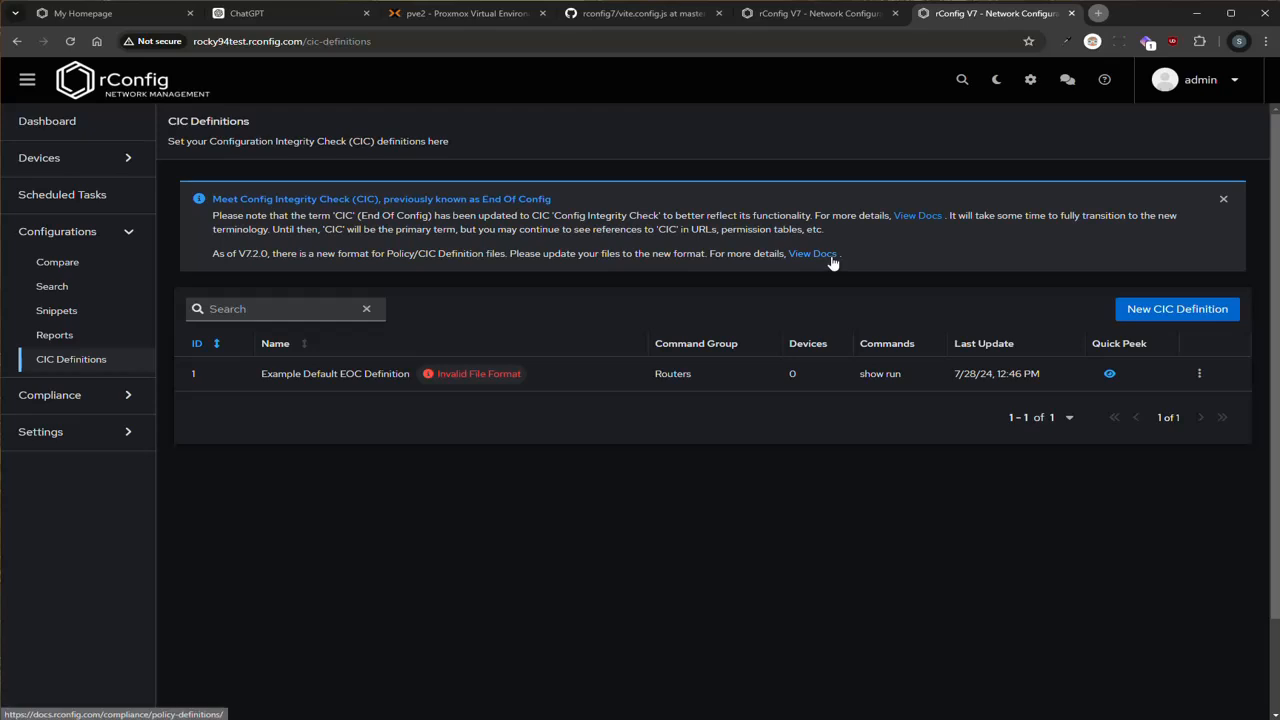
click(1109, 376)
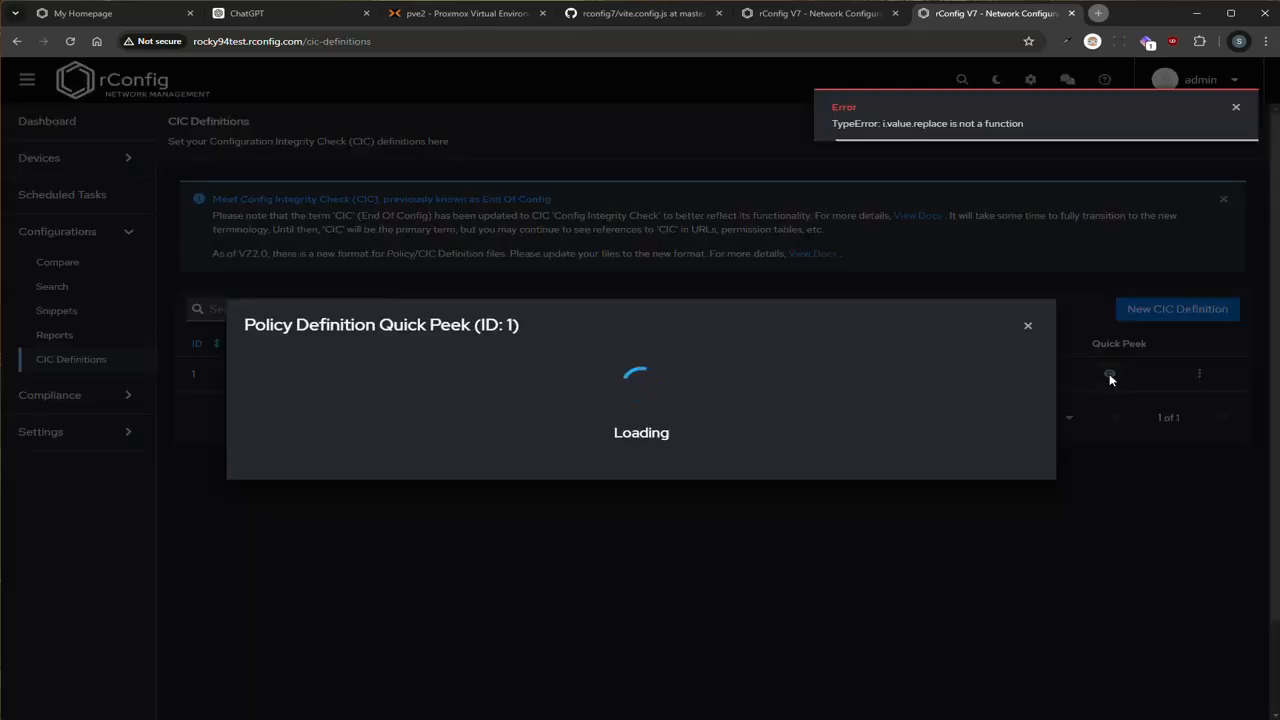
click(1028, 329)
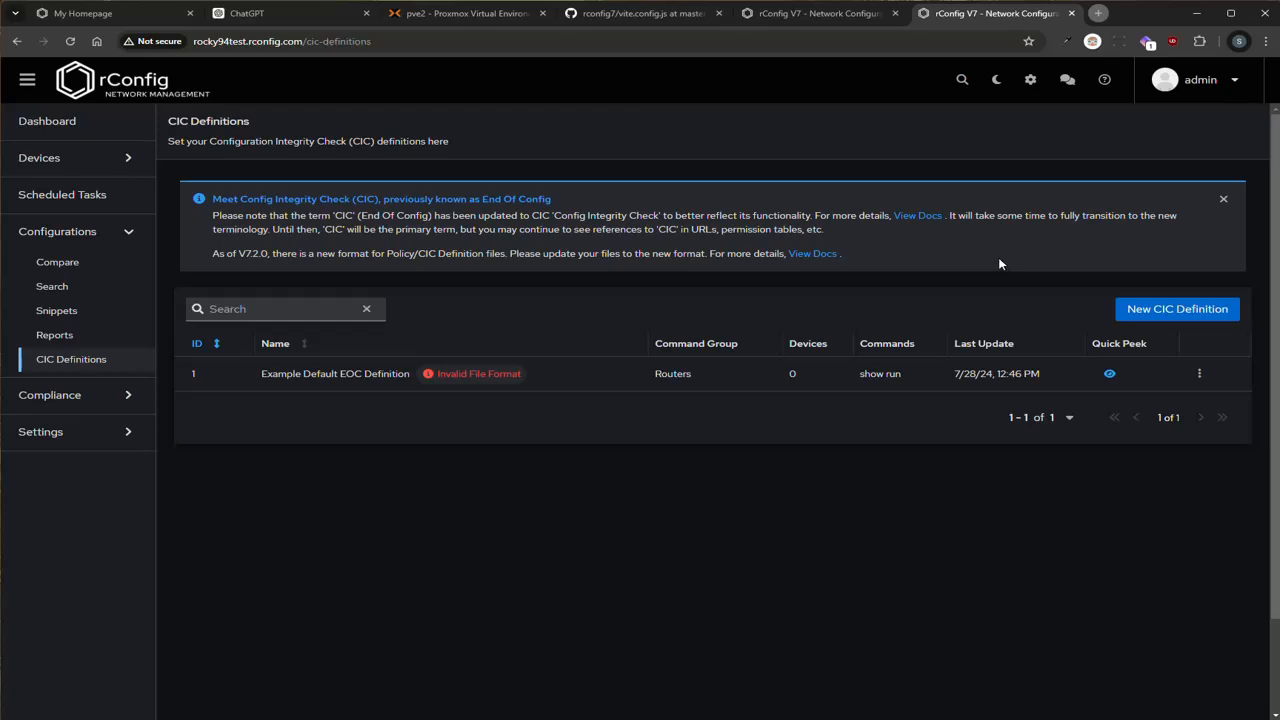
Switch to the terminal and list the php artisan commands to find the two rconfig definition transform commands
key(alt+Tab)
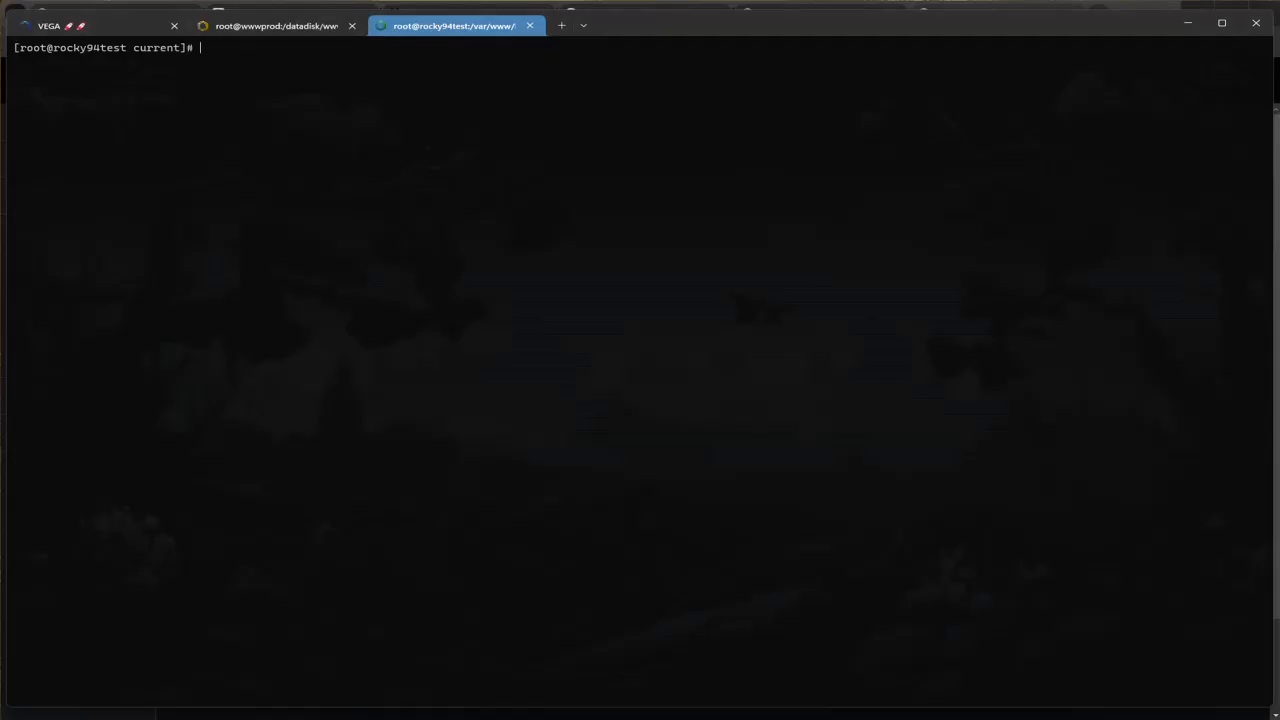
click(363, 380)
text(php artisan)
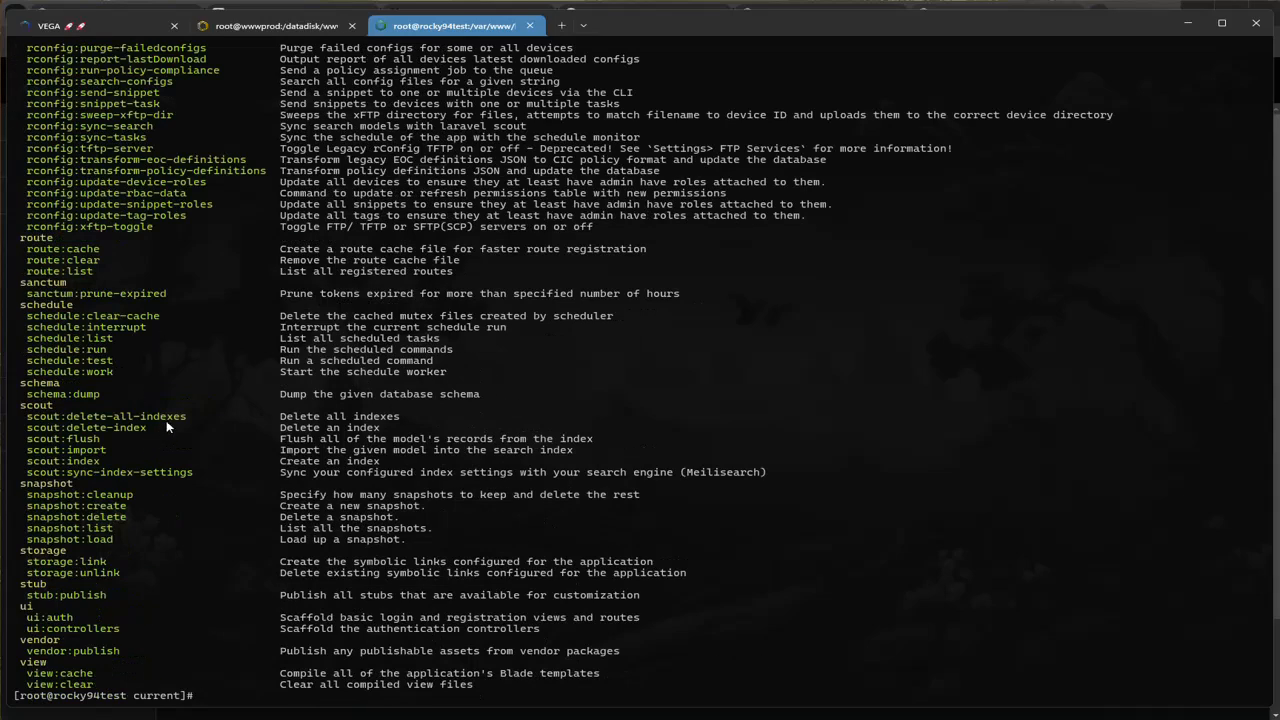
scroll(166, 421, up, 2)
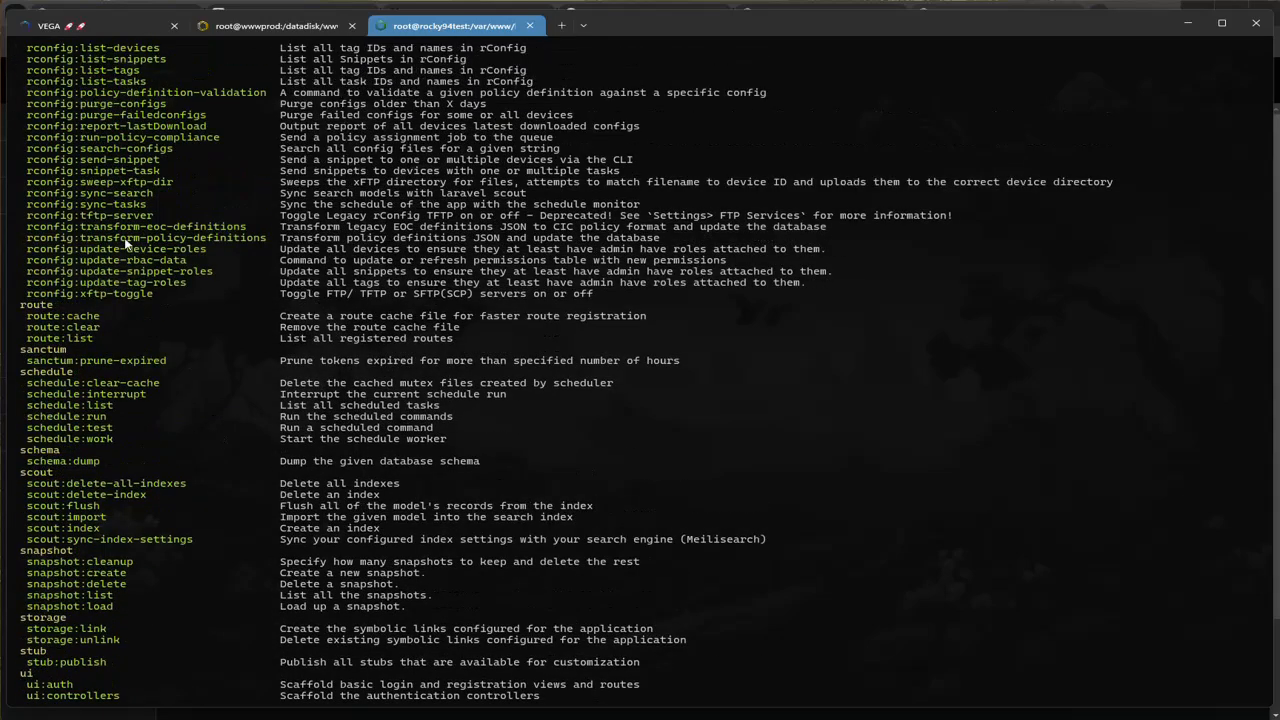
mouse_move(17, 226)
mouse_down()
mouse_move(262, 228)
mouse_move(14, 236)
mouse_up()
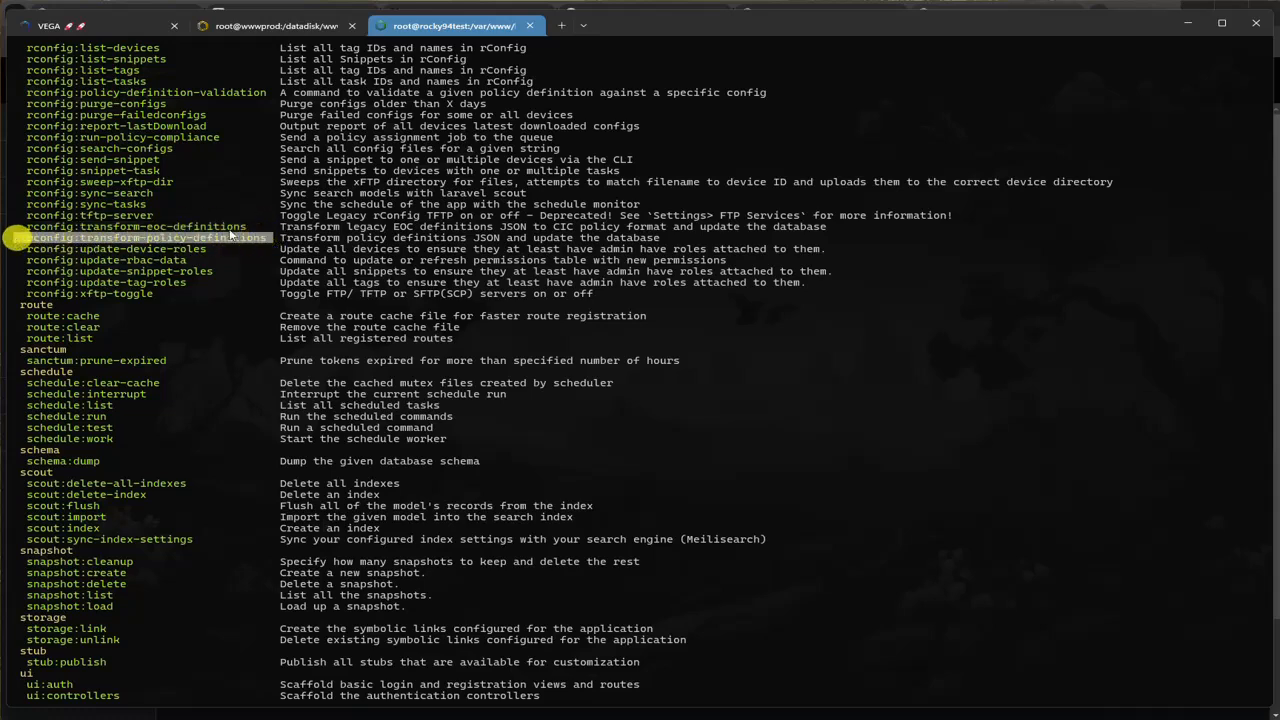
Run php artisan rconfig:transform-eoc-definitions to convert the legacy EOC definitions to the CIC policy format
drag(250, 229, 32, 232)
key(ctrl+c)
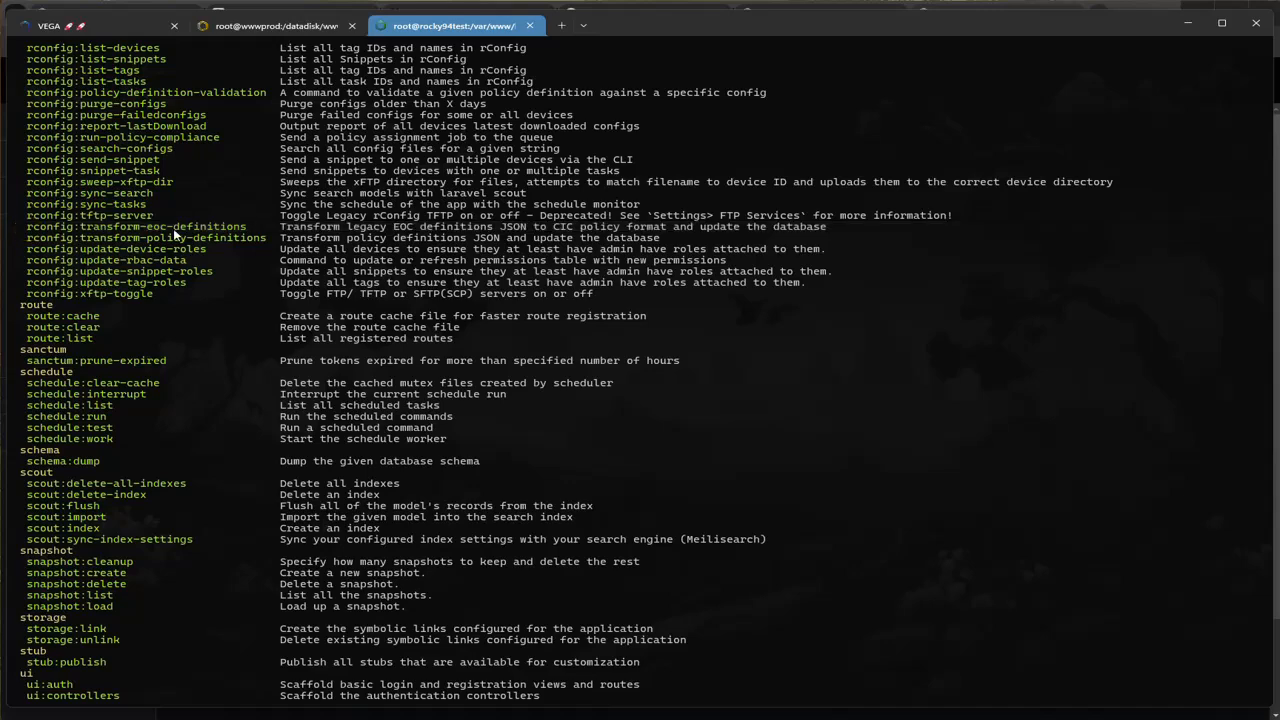
scroll(174, 235, down, 2)
key(Return)
text(php artisan)
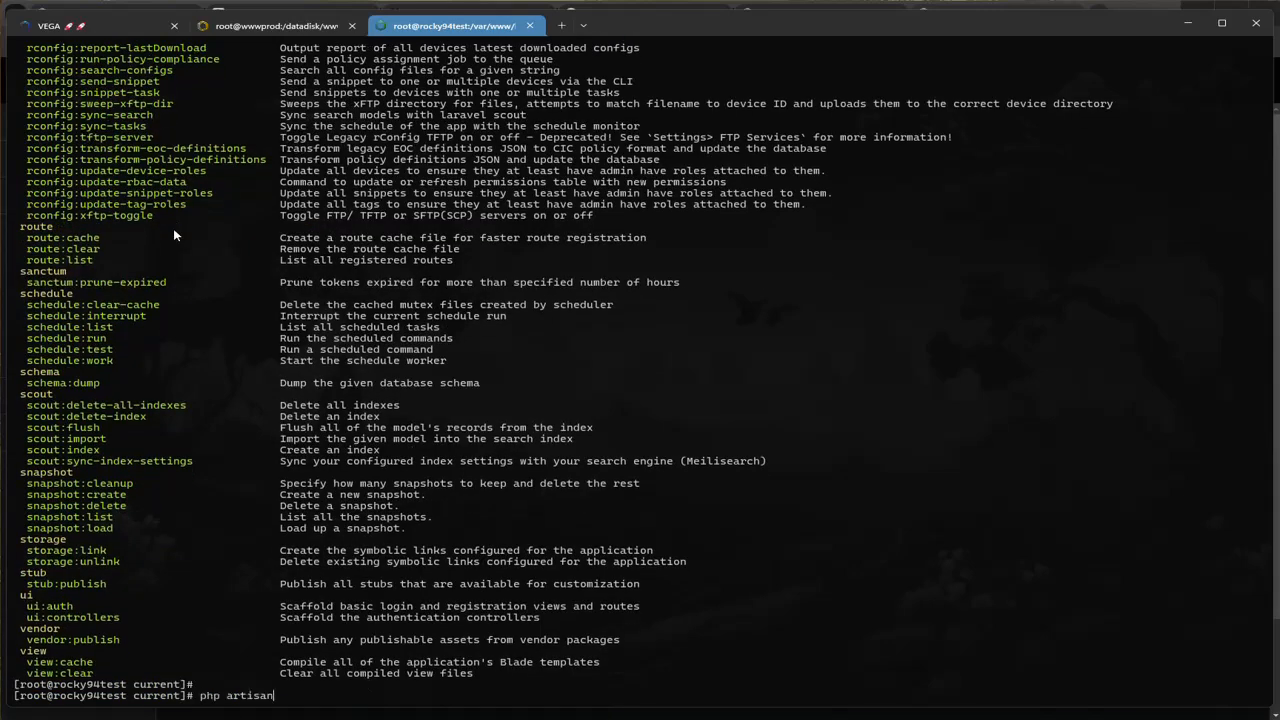
key(ctrl+v)
key(Return)
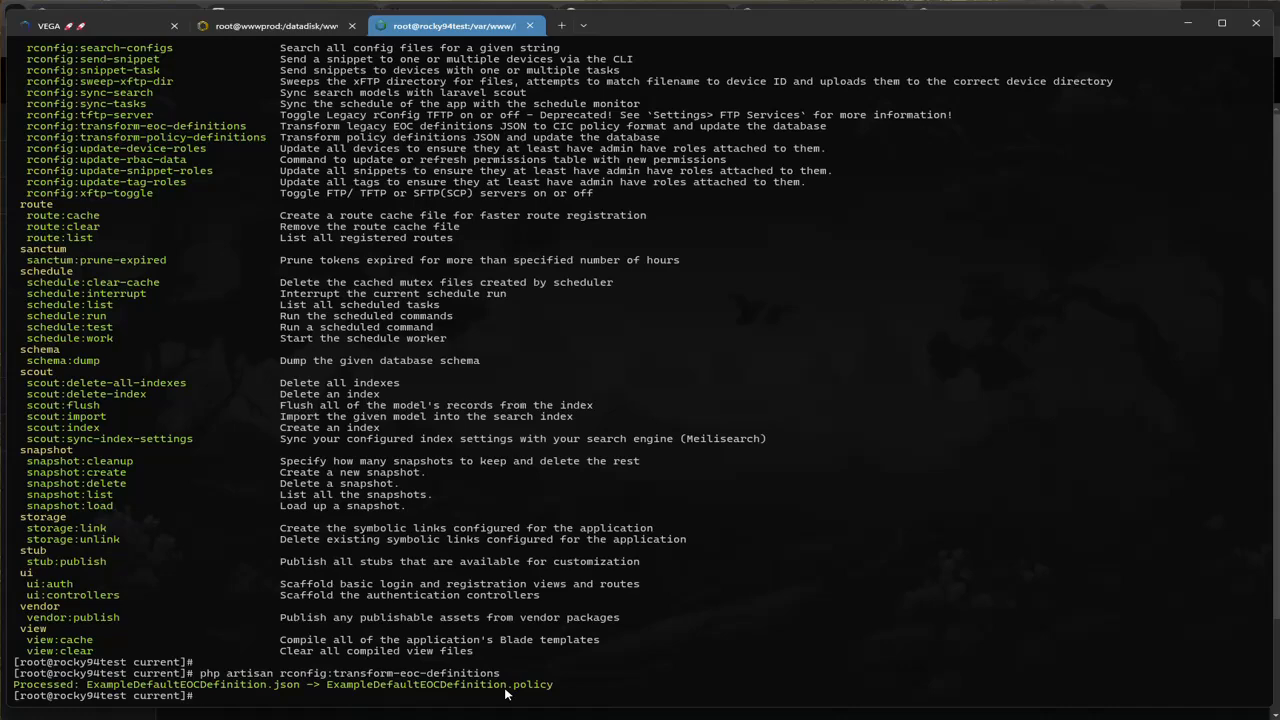
Switch back to the browser, reload the CIC Definitions page and quick-peek the Example Default EOC Definition
click(1186, 24)
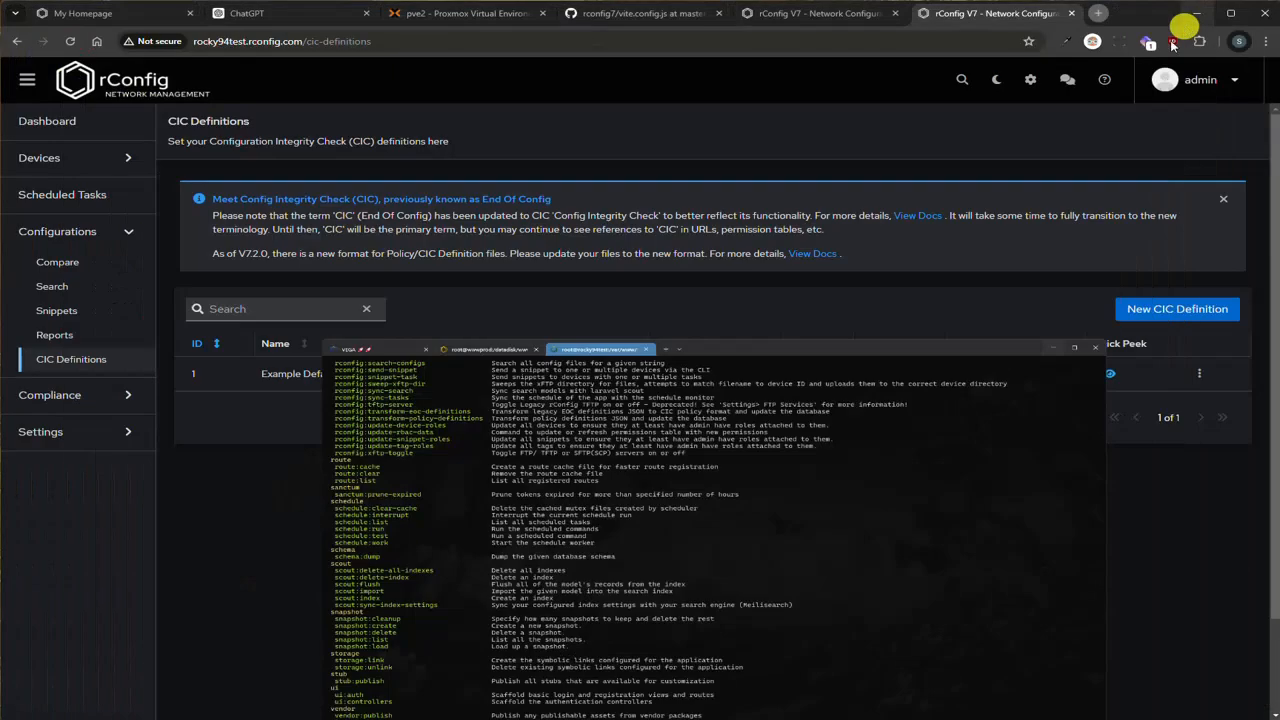
click(70, 41)
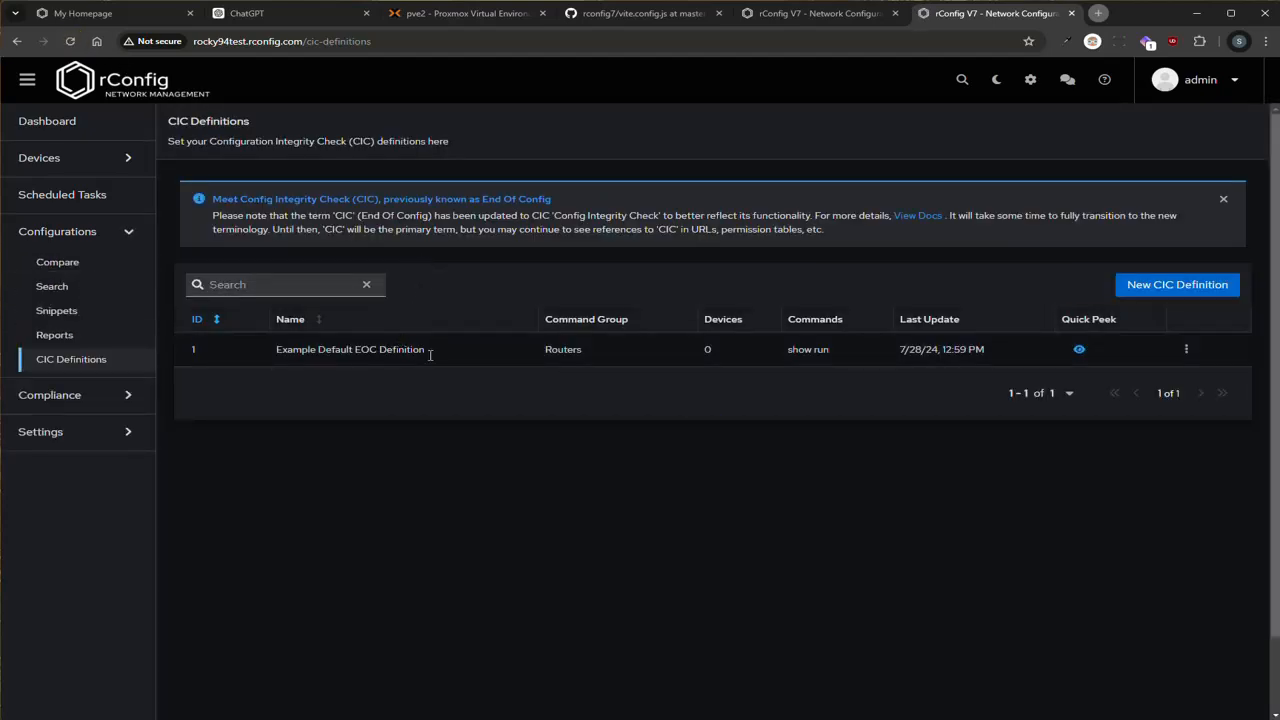
click(1079, 350)
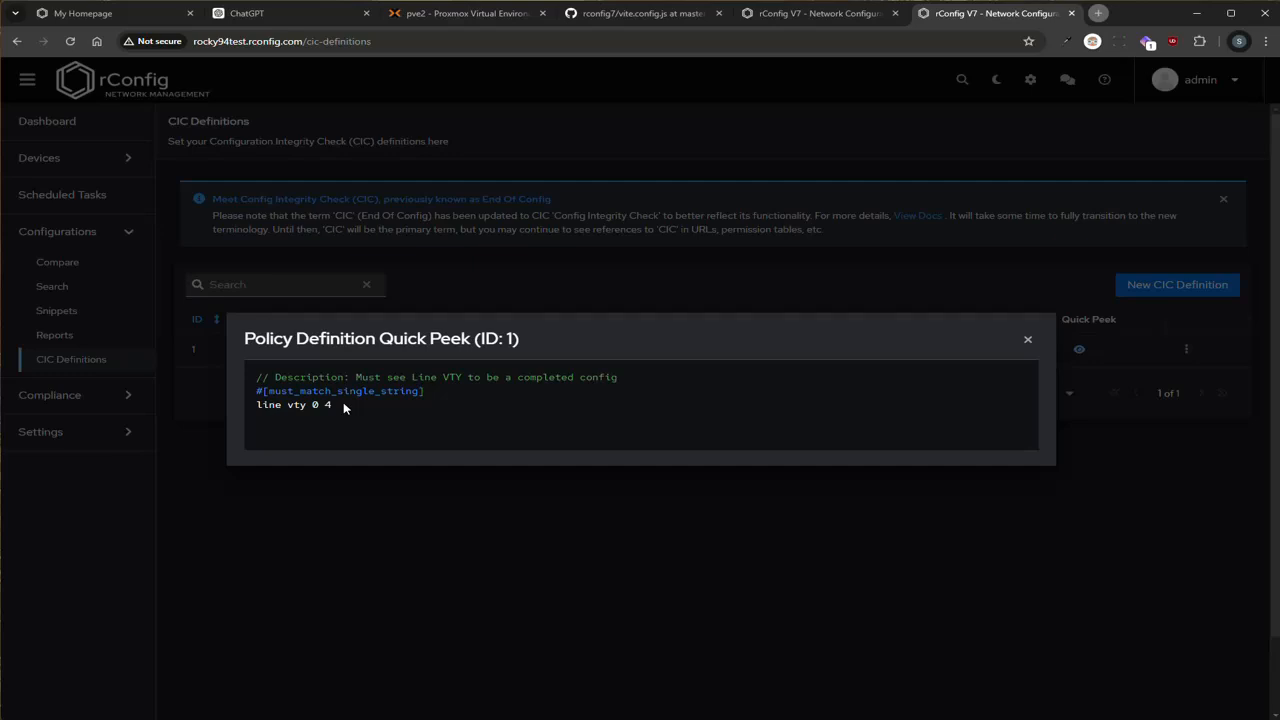
click(1030, 343)
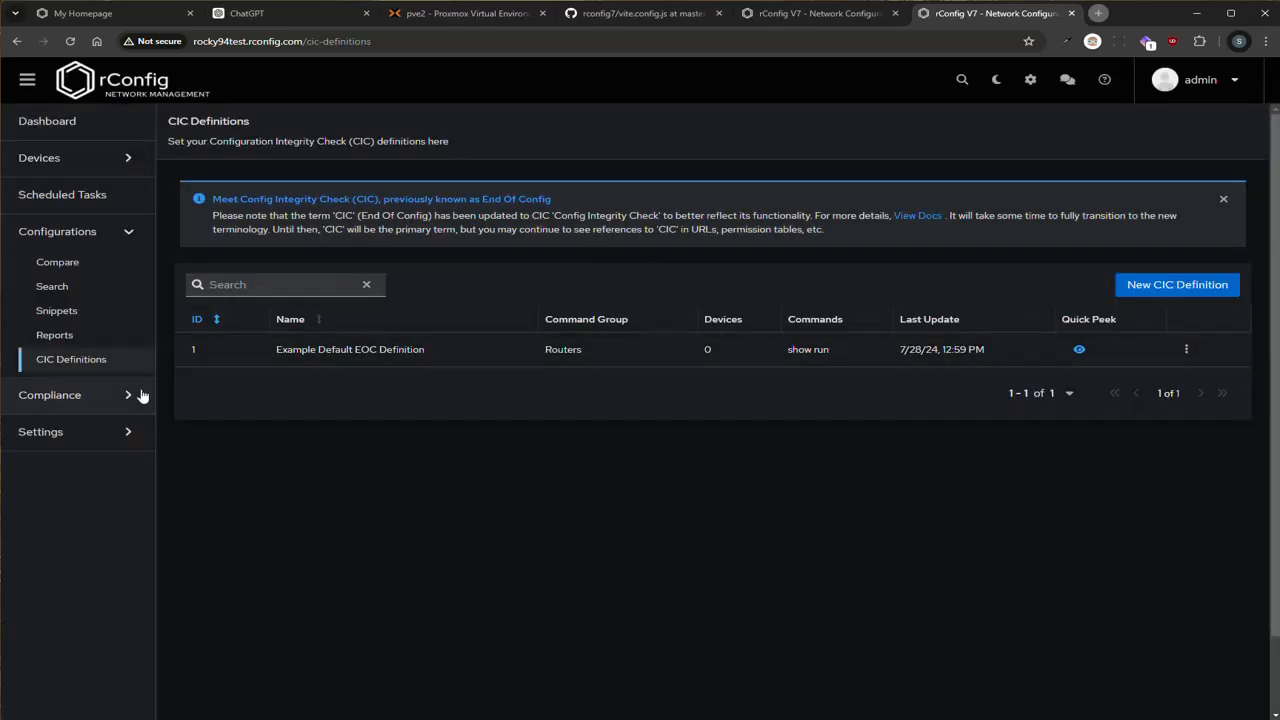
Open the compliance Policy Definitions page and view the default text of a new policy definition, then leave it
click(101, 395)
click(108, 349)
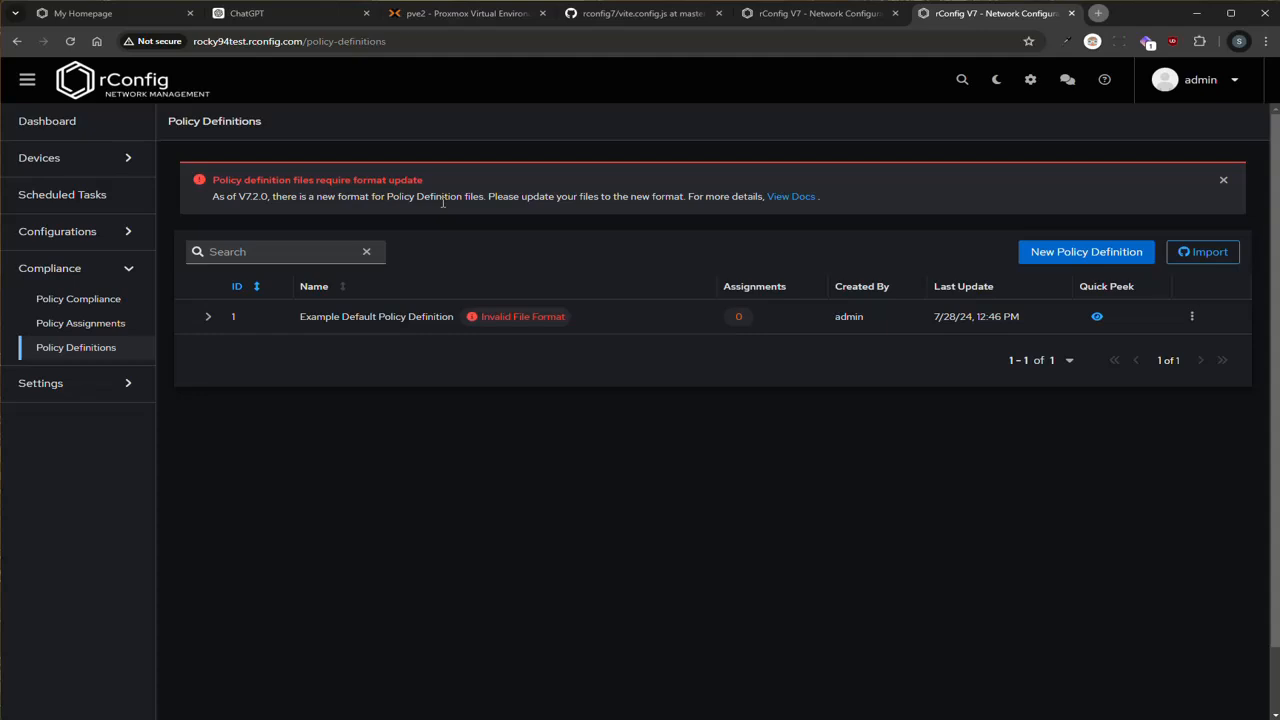
click(1110, 246)
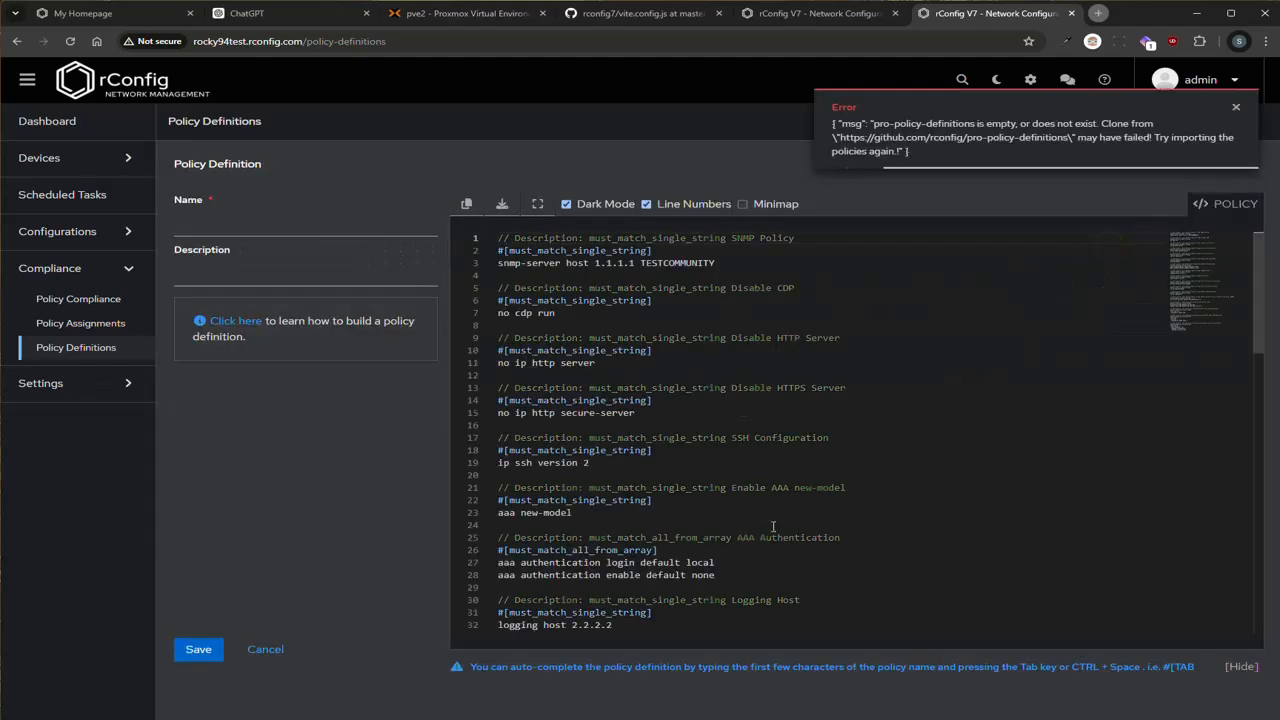
click(1234, 107)
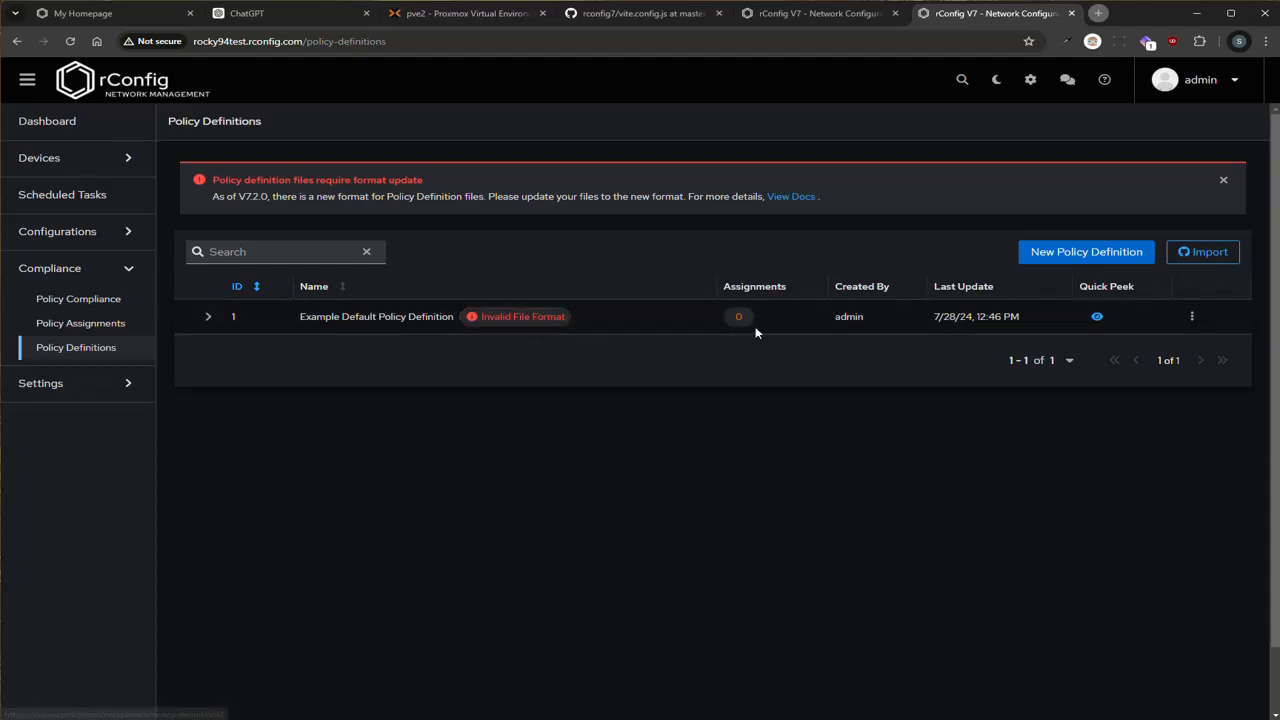
Try to quick-peek the Example Default Policy Definition and dismiss the preview
click(1097, 316)
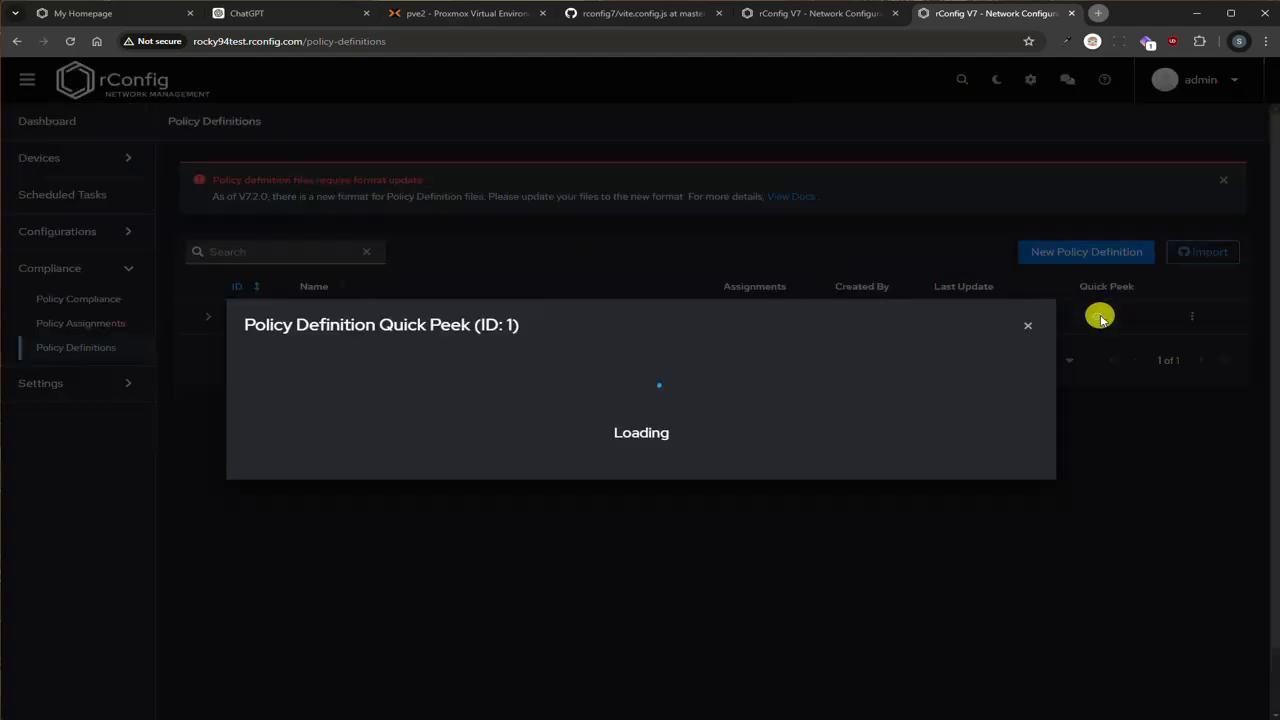
click(1028, 325)
click(1238, 108)
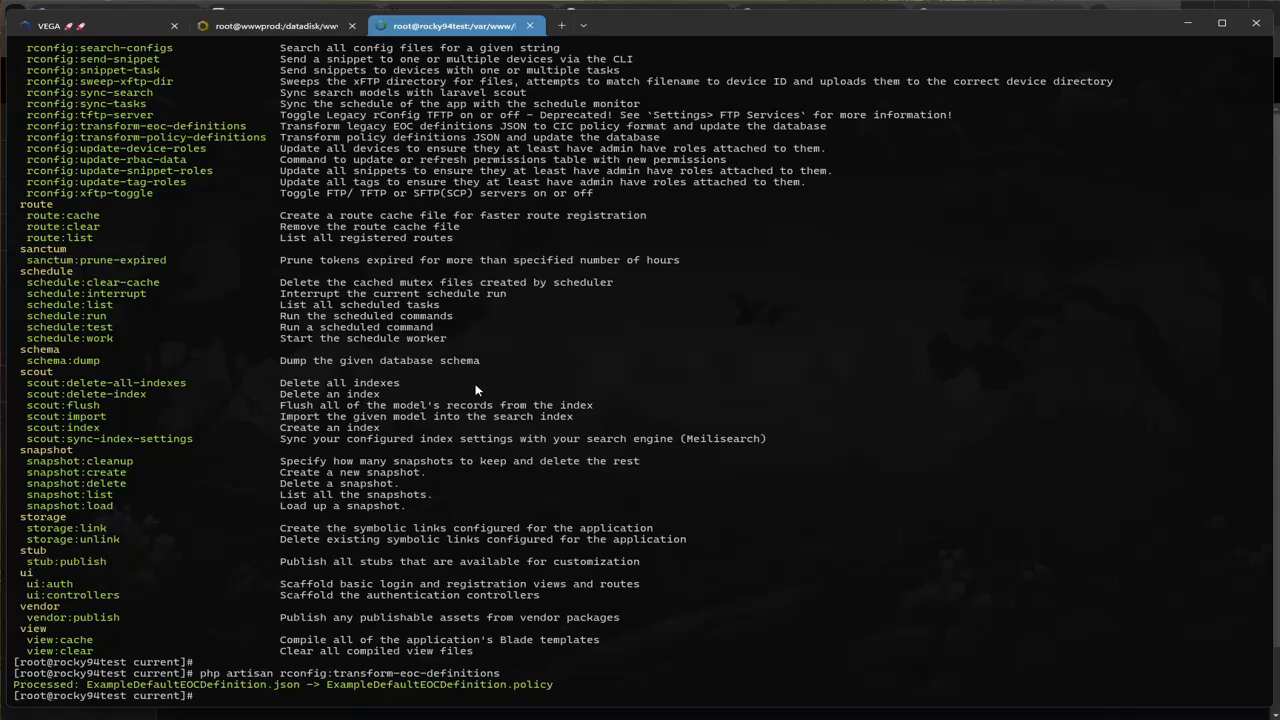
Switch to the terminal and run php artisan rconfig:transform-policy-definitions to convert the JSON policy definitions
key(Up)
key(ctrl+w)
drag(24, 138, 268, 137)
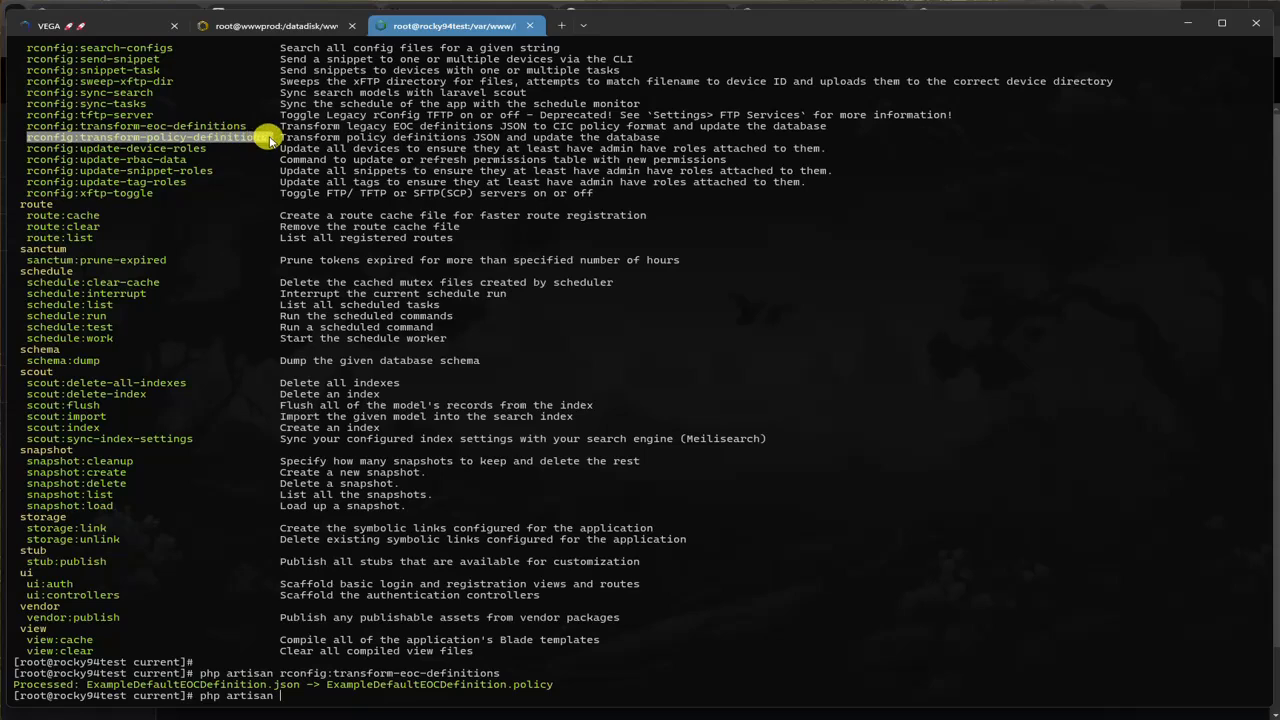
right_click(857, 363)
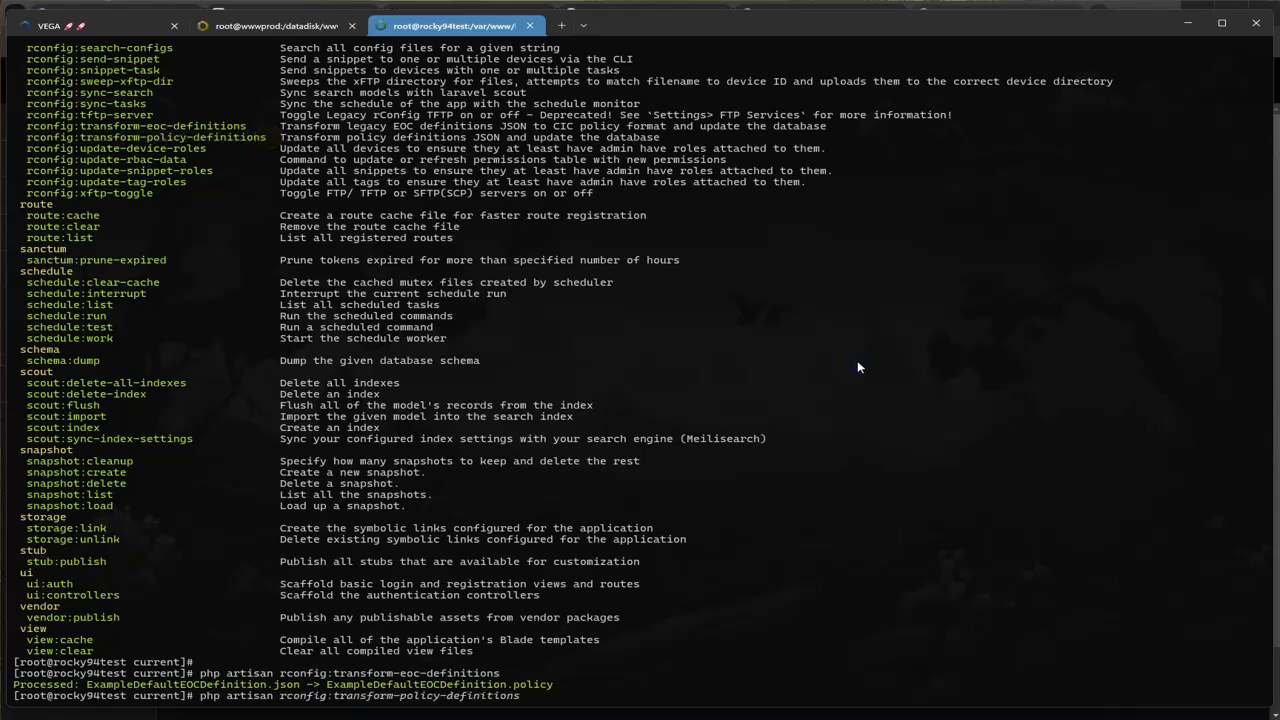
key(Return)
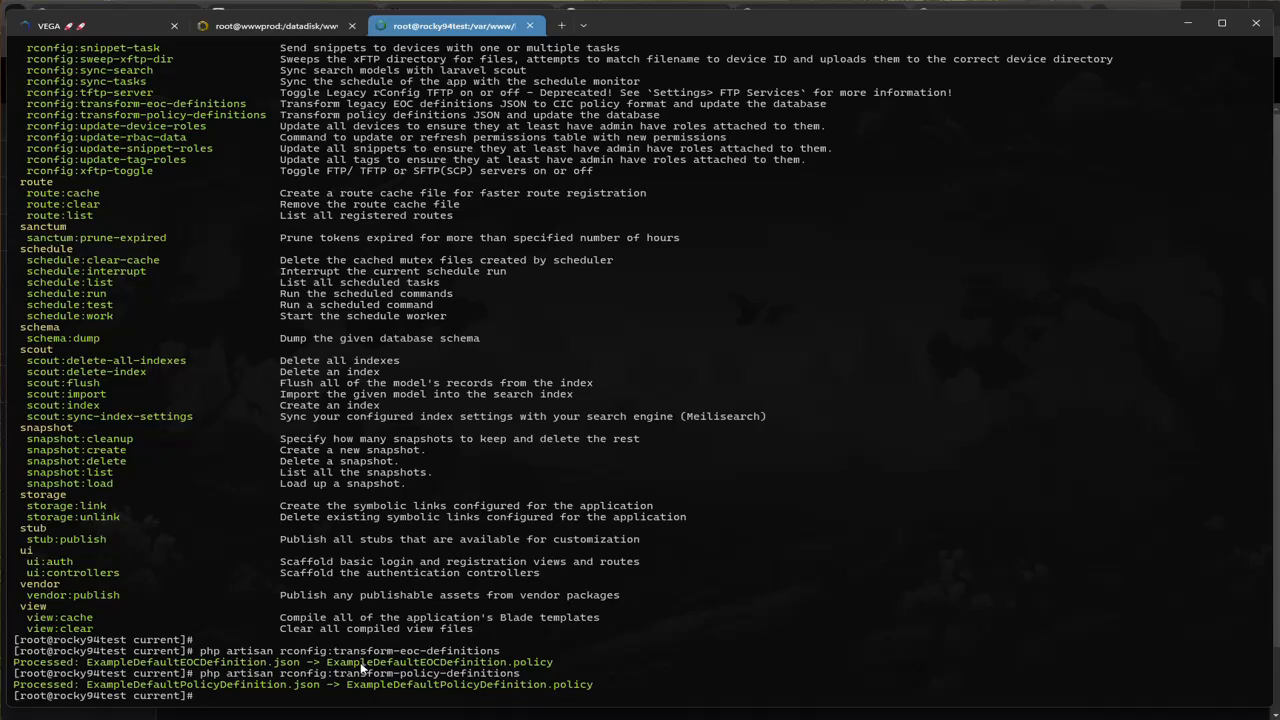
Return to the browser, reload the Policy Definitions page and quick-peek the Example Default Policy Definition
click(1187, 22)
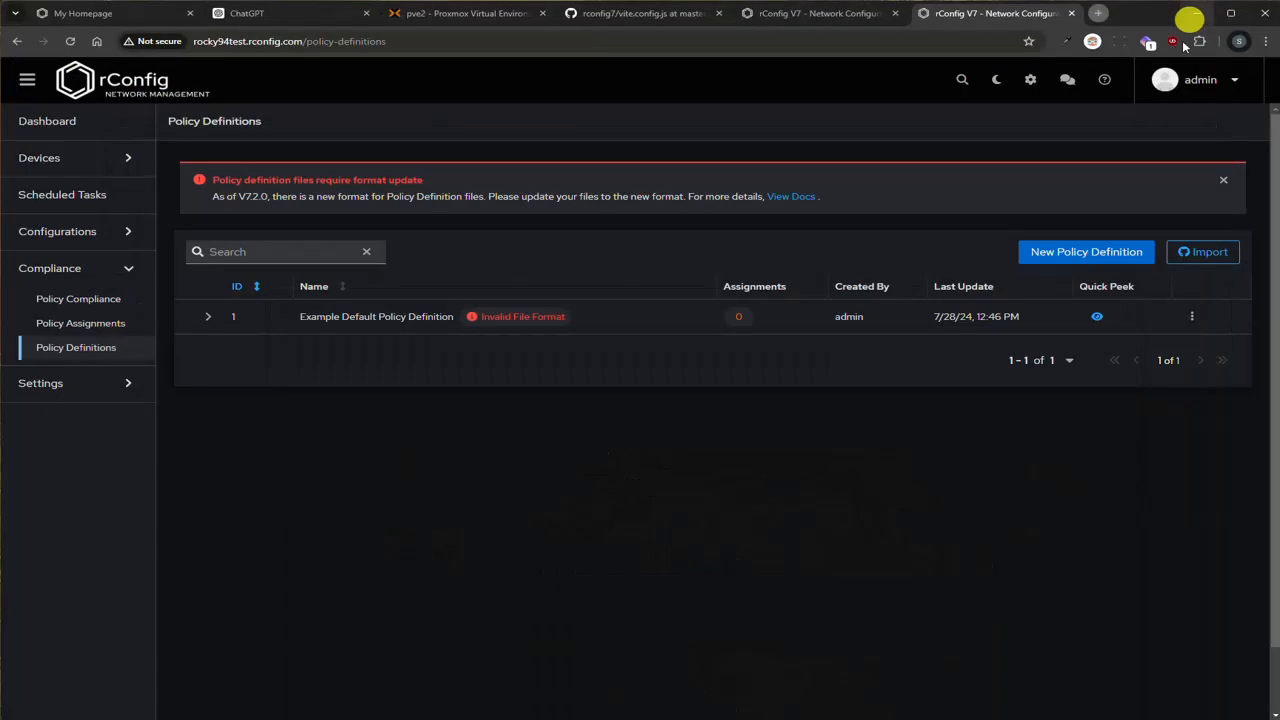
click(70, 41)
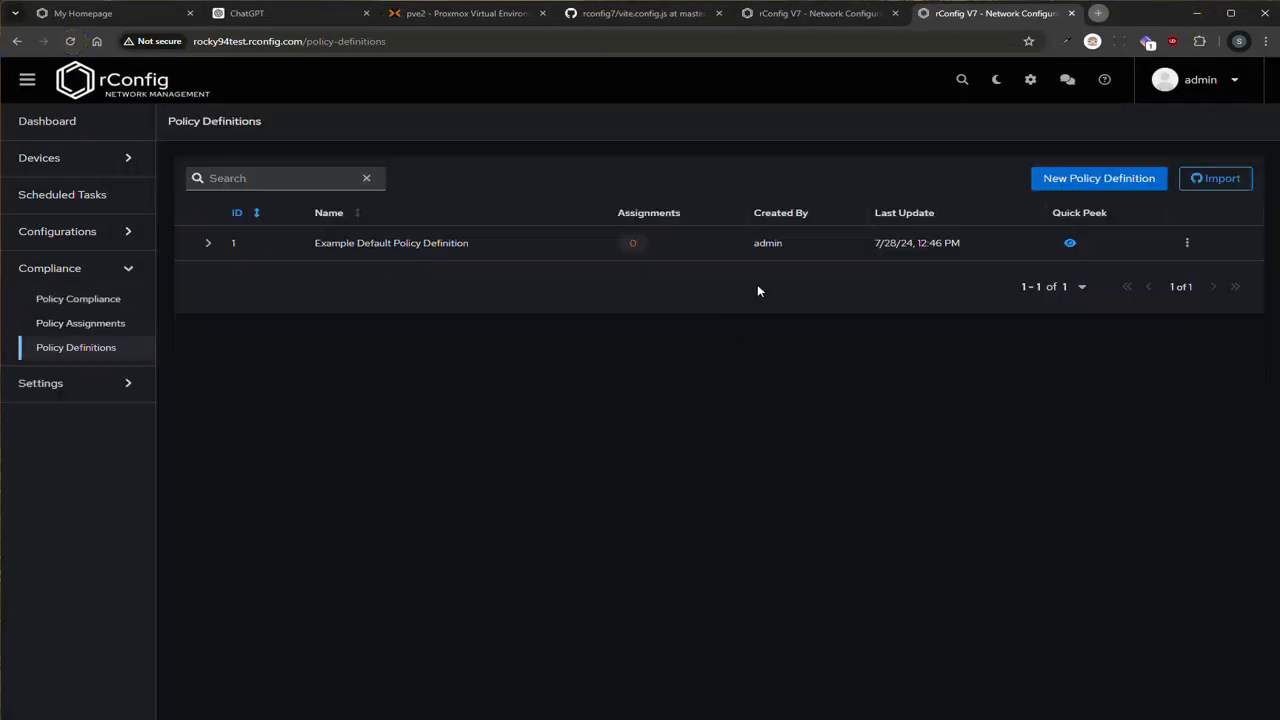
click(1069, 244)
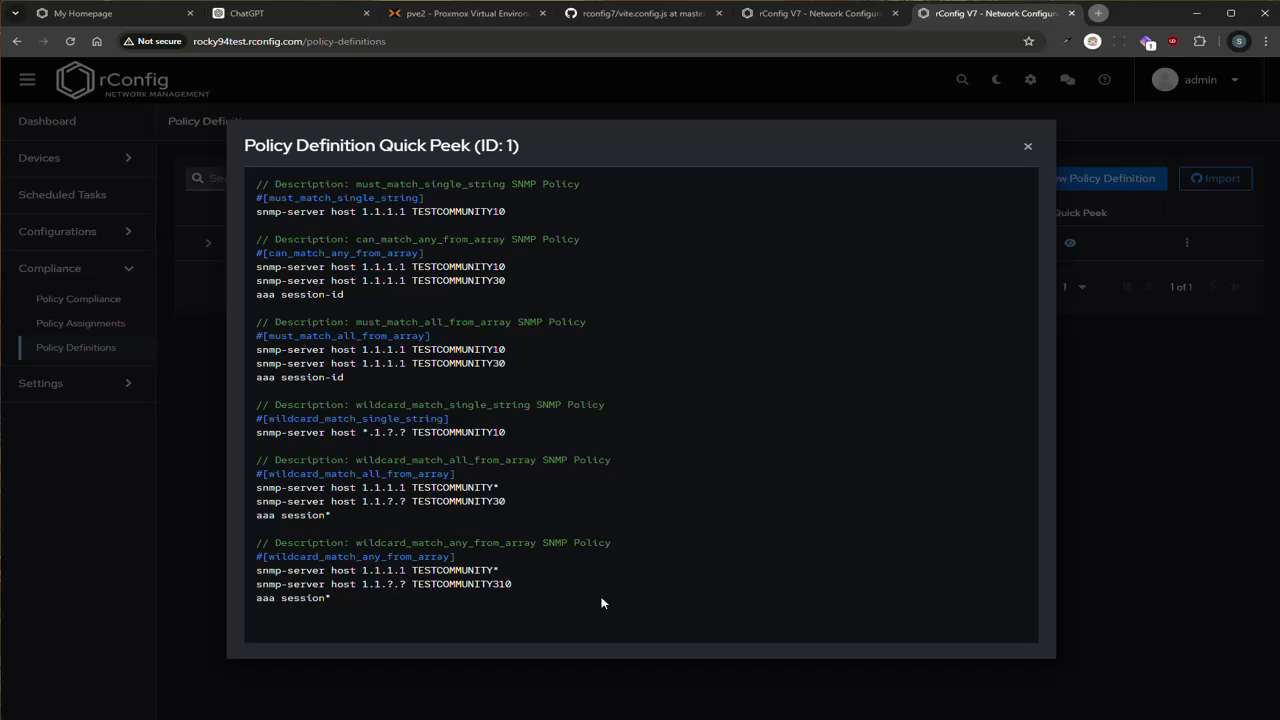
click(1027, 146)
Start a new policy definition and read the policy methods in its help guide
click(1099, 178)
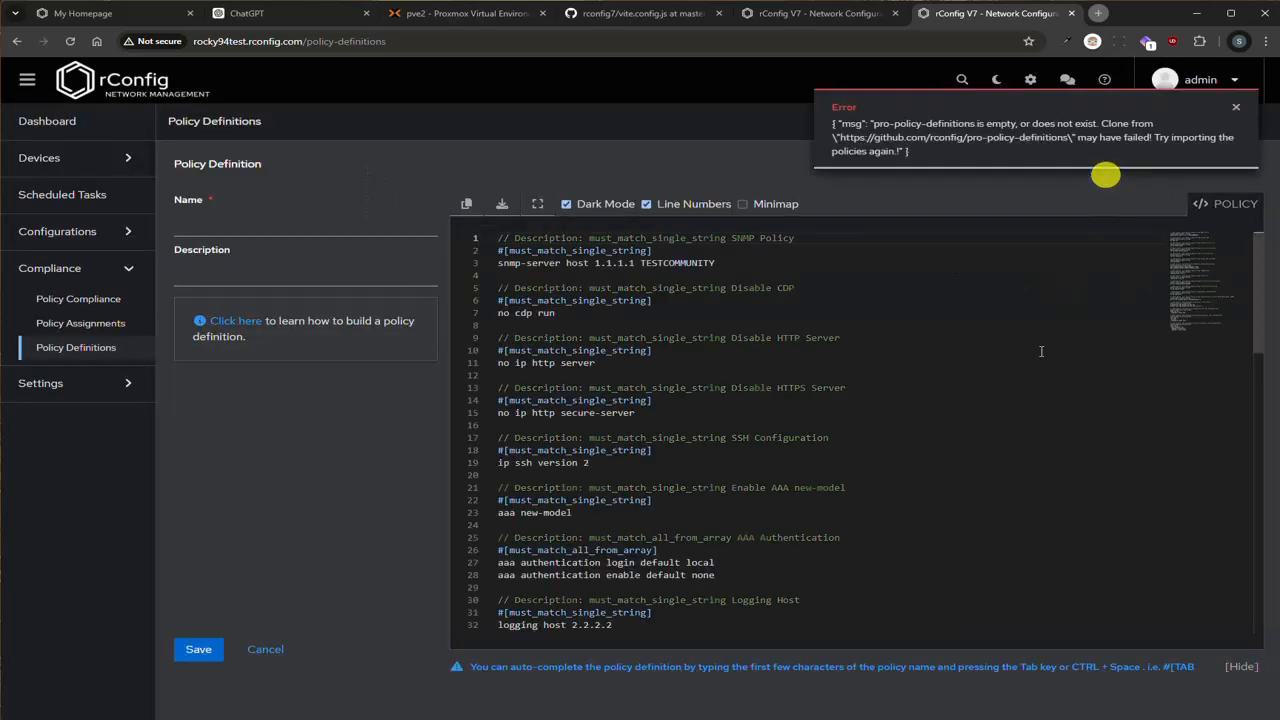
click(230, 320)
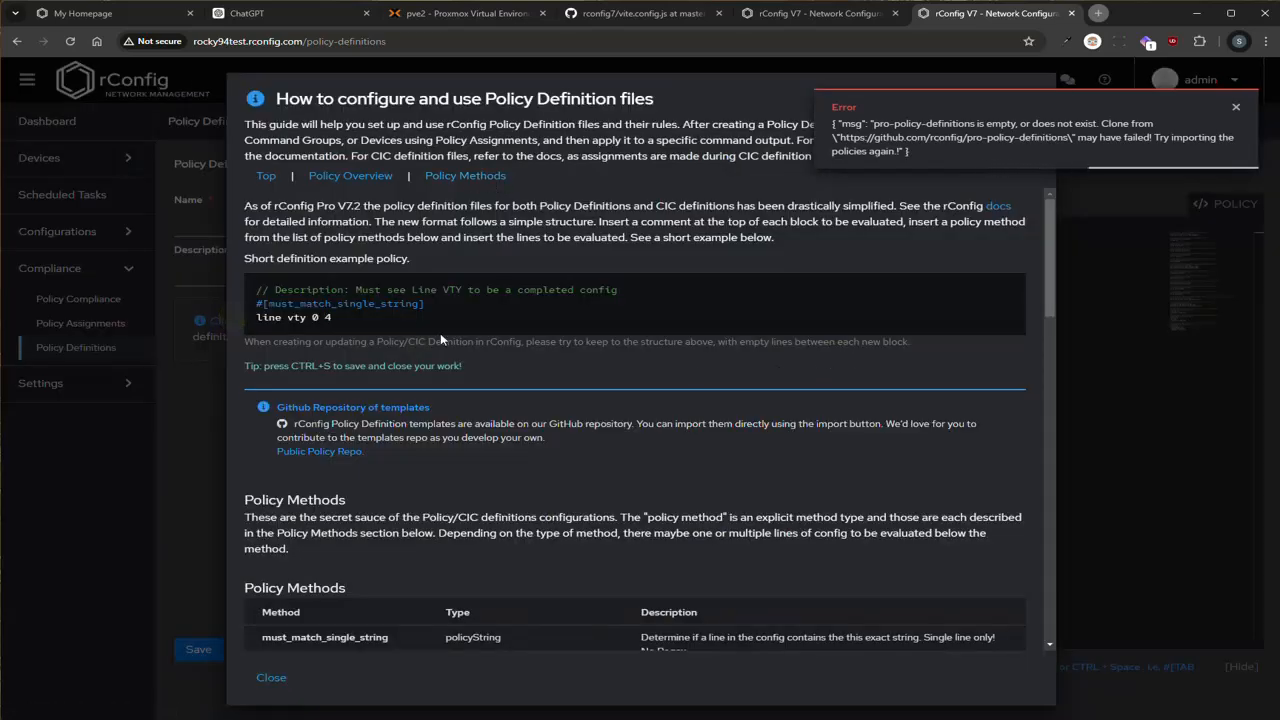
scroll(452, 472, down, 3)
scroll(452, 472, down, 5)
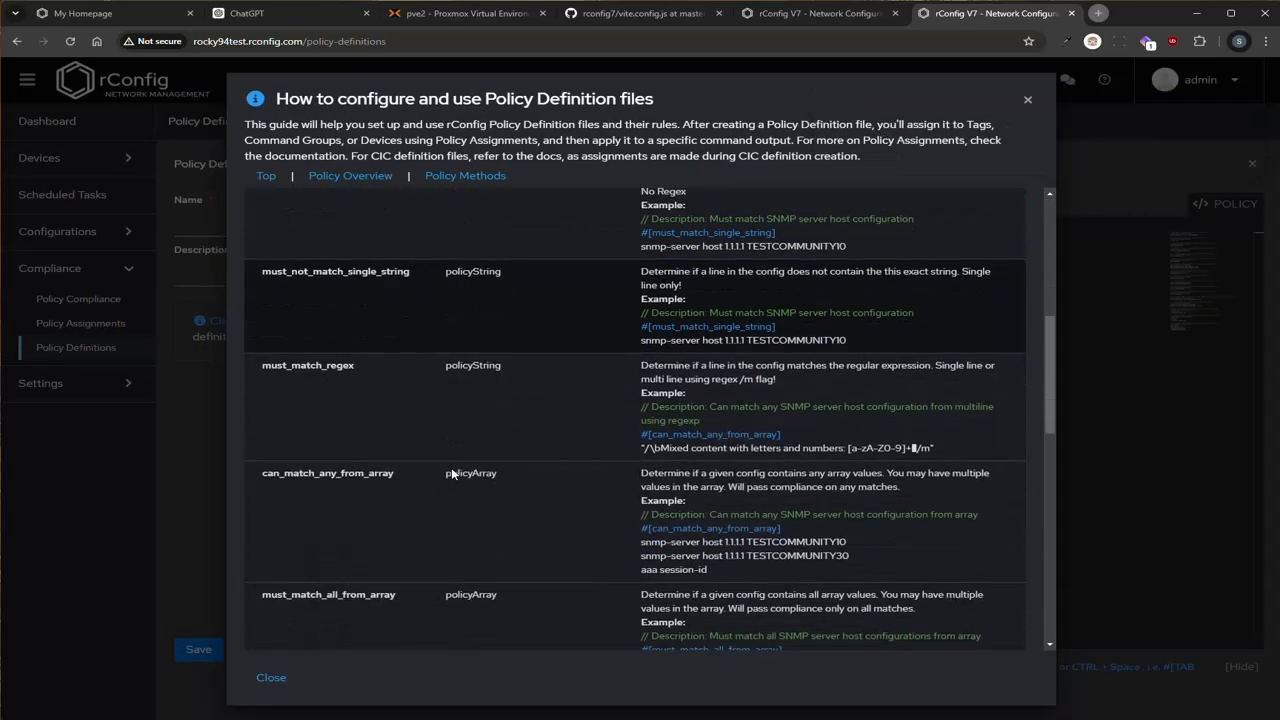
scroll(484, 438, up, 8)
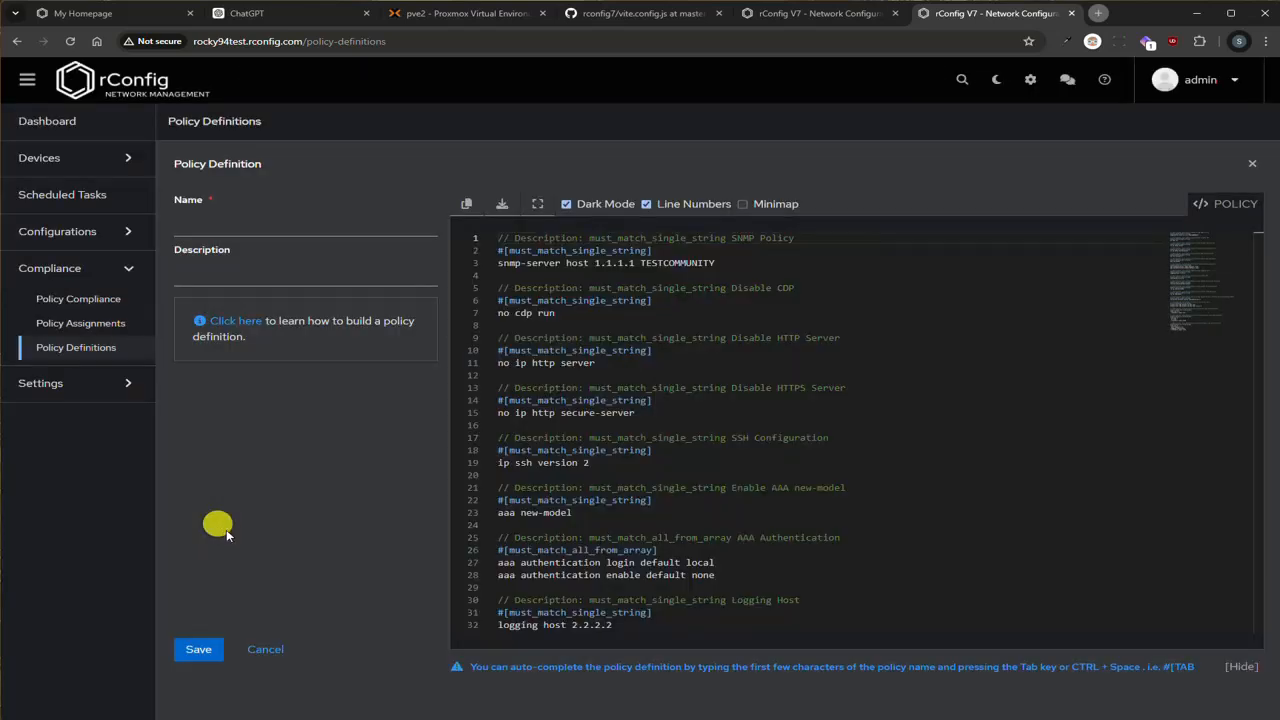
click(218, 524)
Examine the new policy definition's name and description fields and the method blocks in its default policy text
click(759, 459)
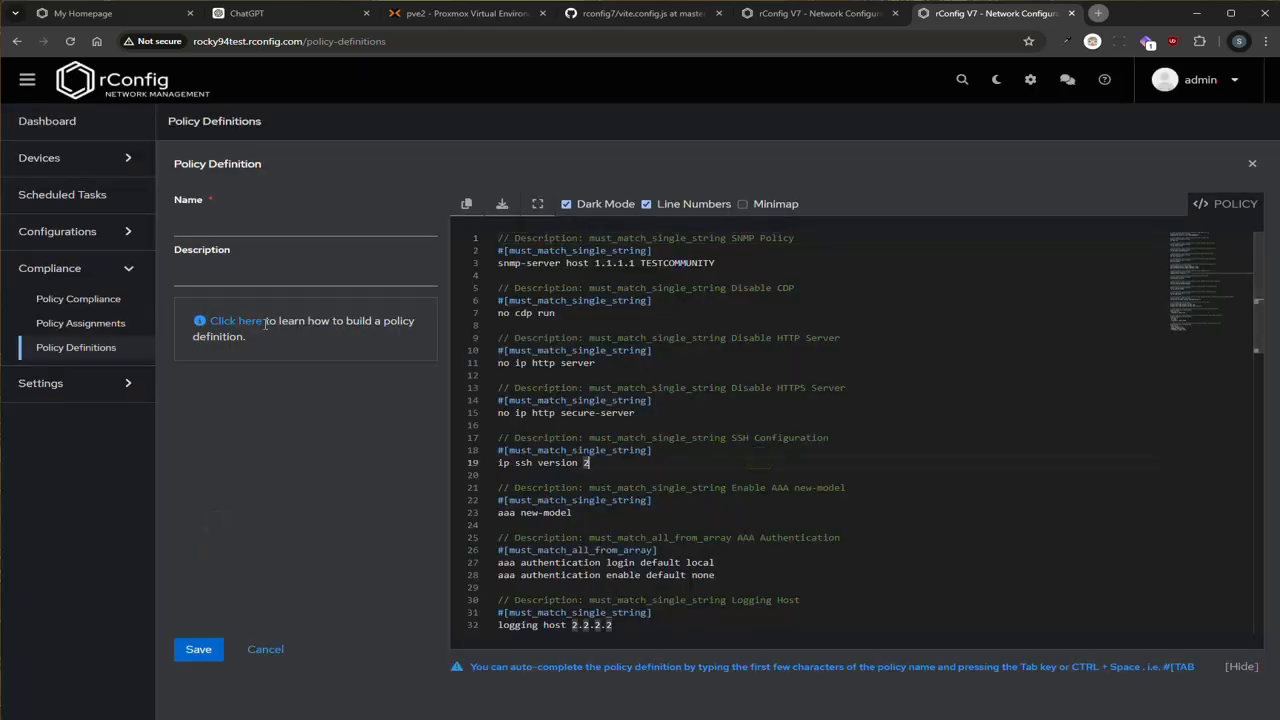
click(262, 222)
click(245, 278)
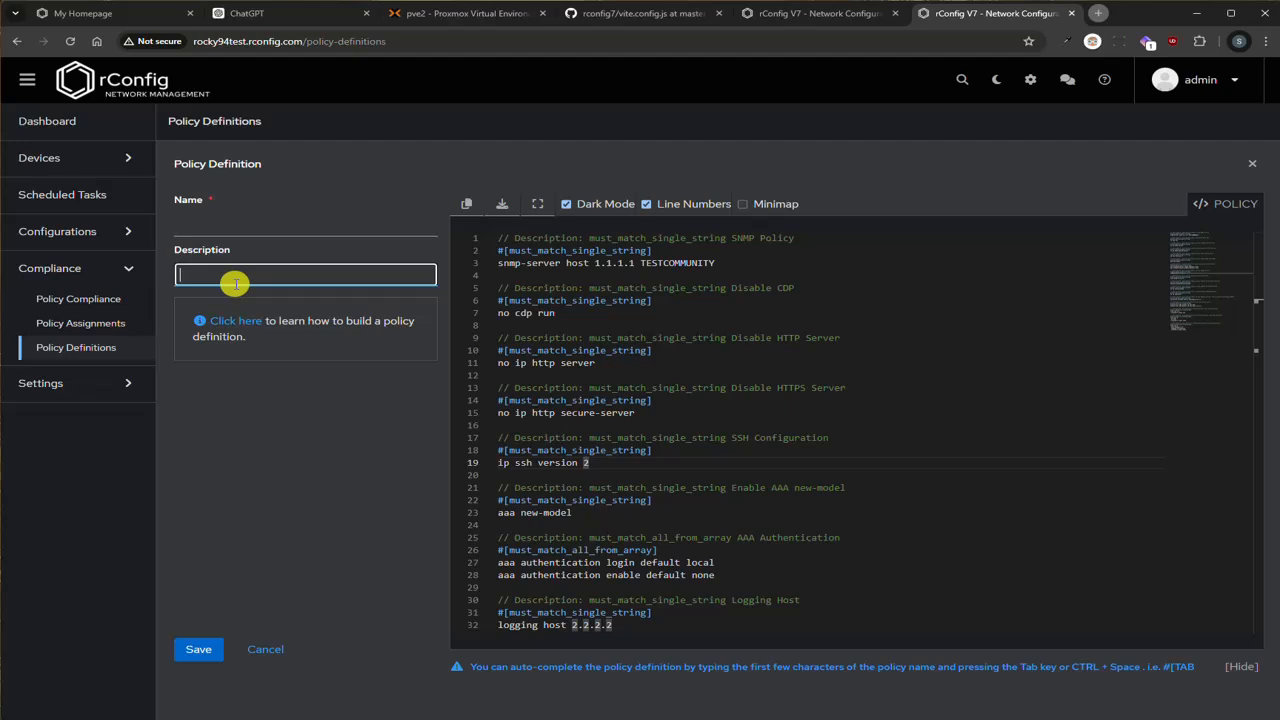
click(692, 310)
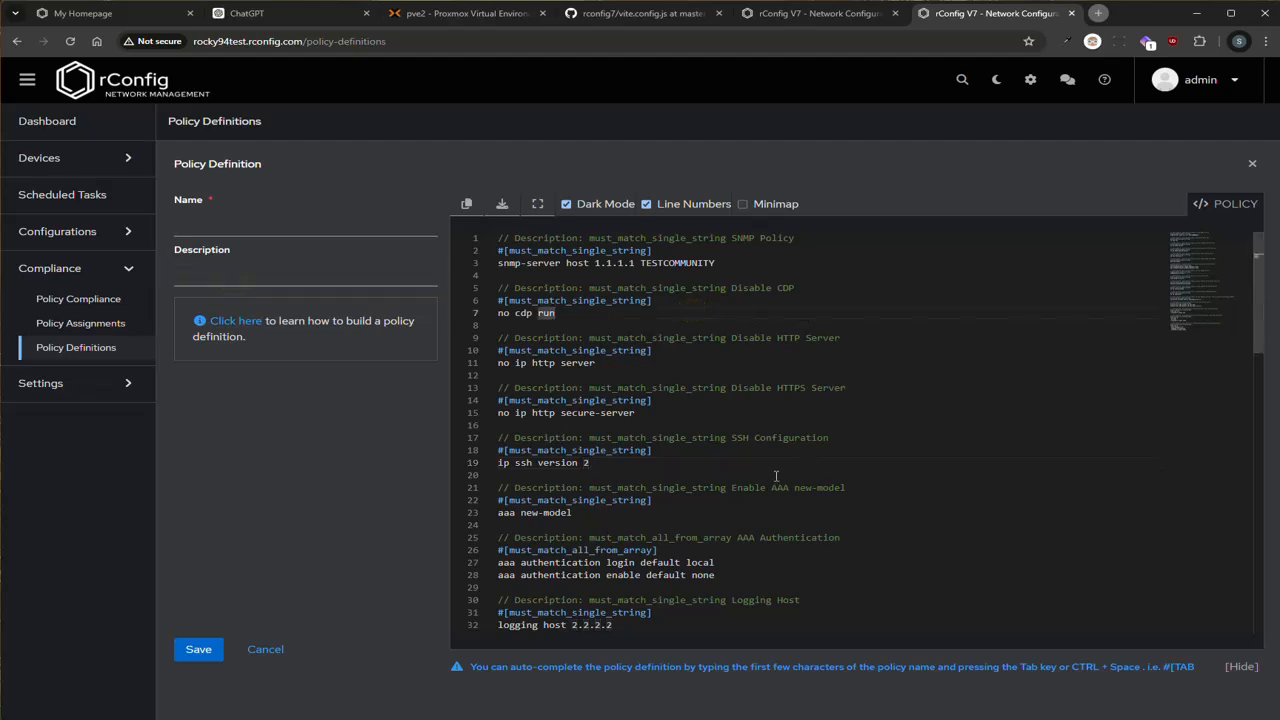
scroll(797, 512, down, 1)
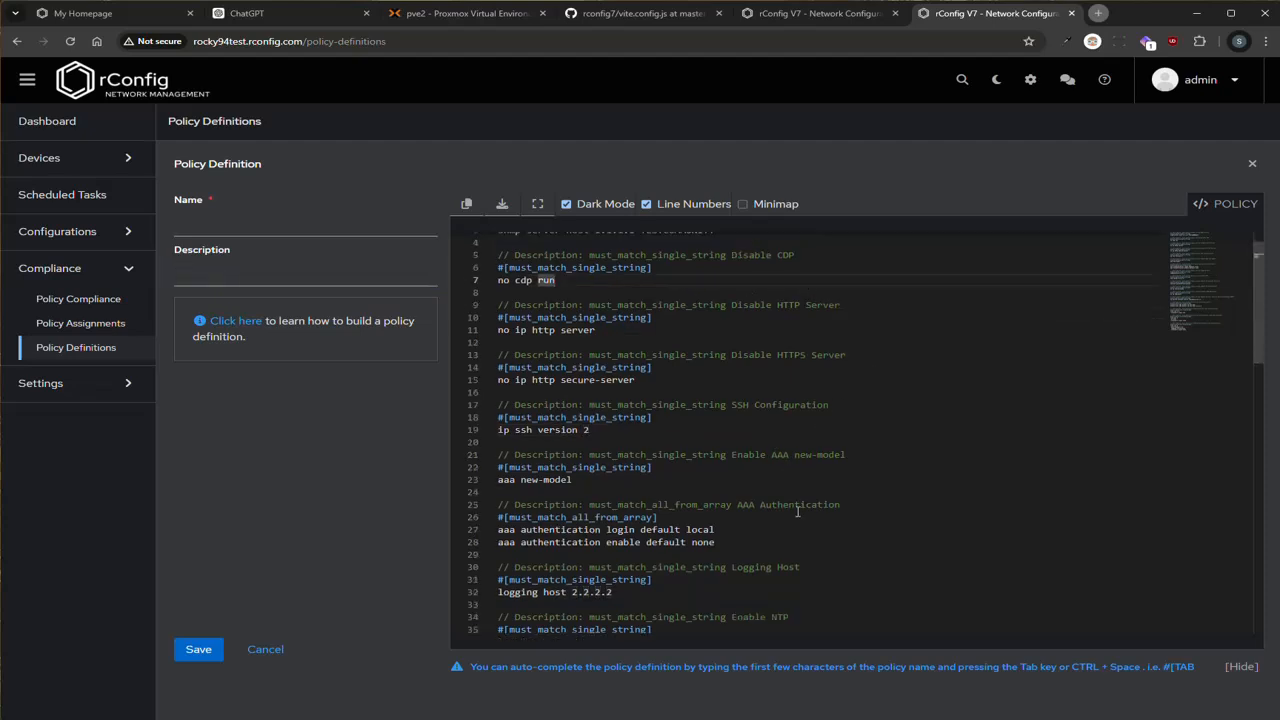
click(622, 593)
click(643, 630)
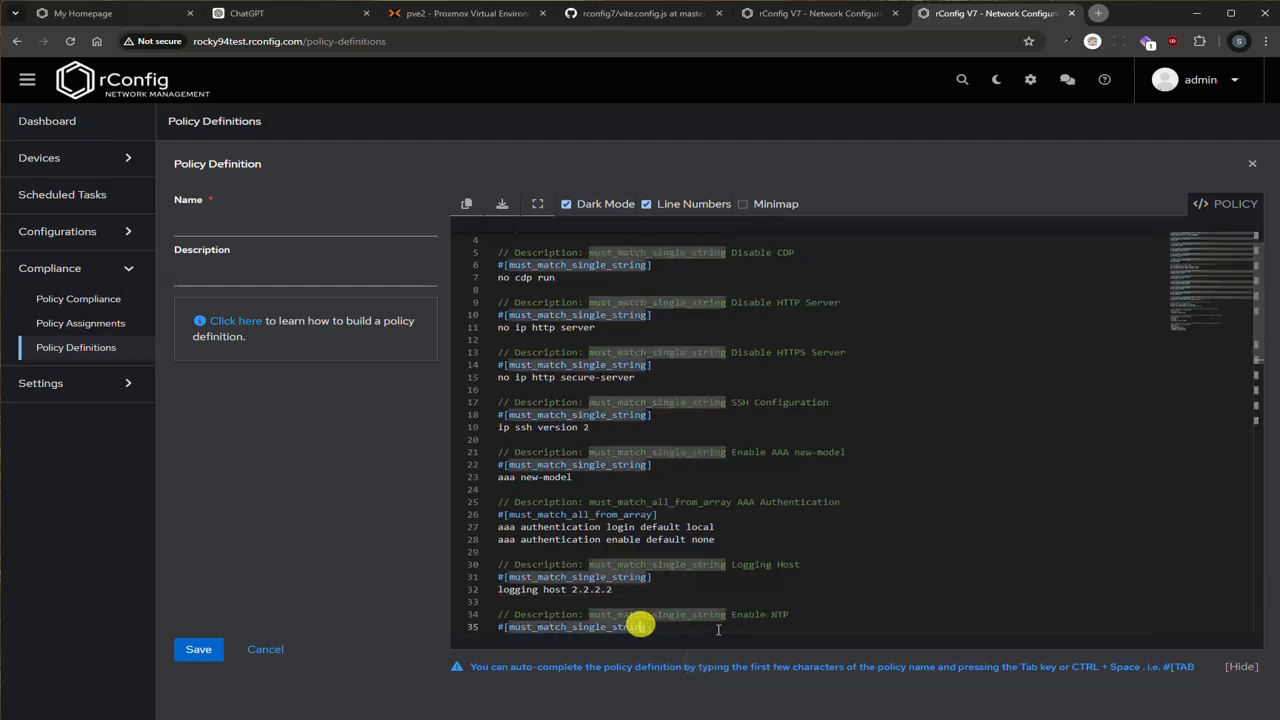
Try auto-completing a match_code_block_from_array method on a new line in the Enable ICMP Redirects block, and remove that line
scroll(705, 615, down, 6)
click(681, 582)
key(Return)
text(#[)
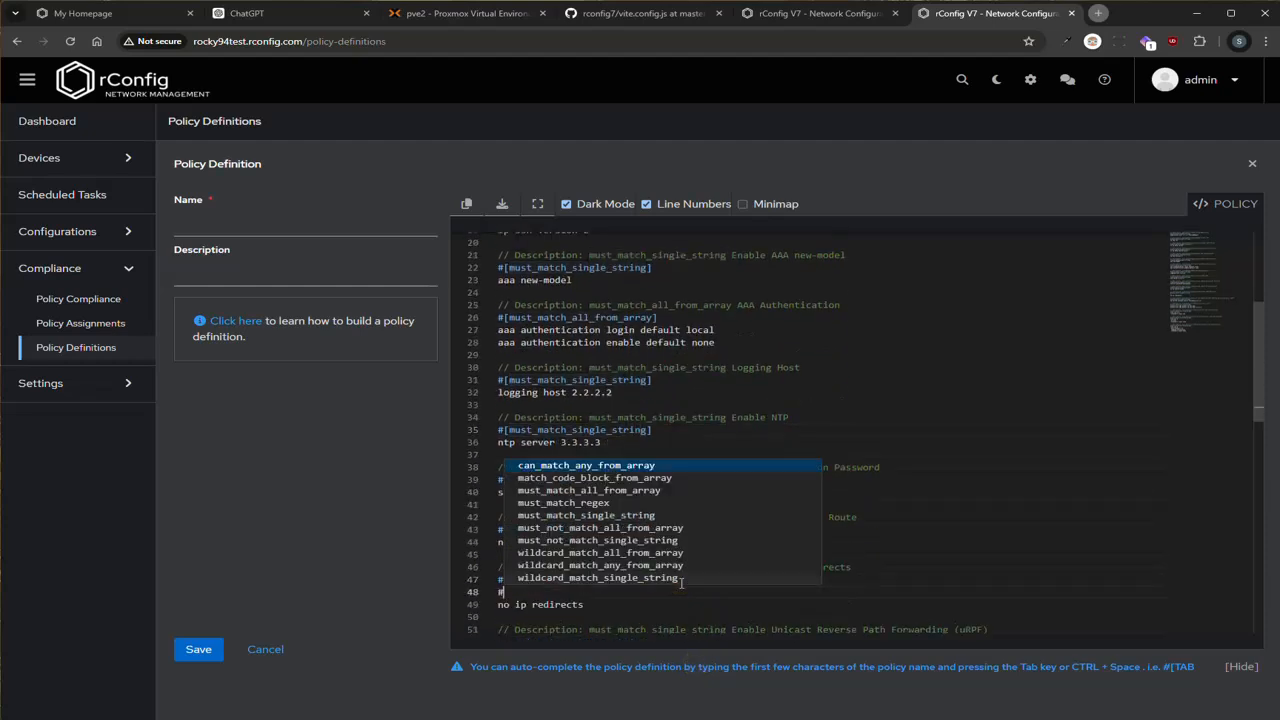
key(Escape)
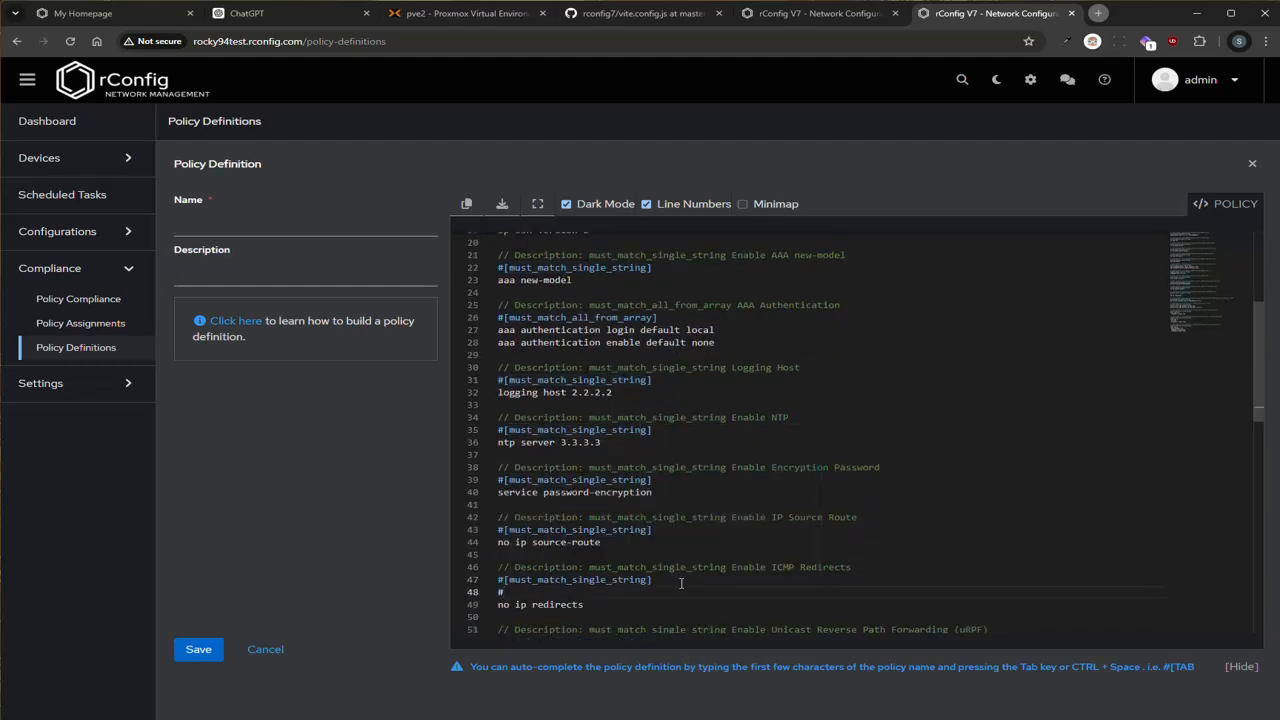
key(BackSpace)
key(ctrl+space)
click(631, 480)
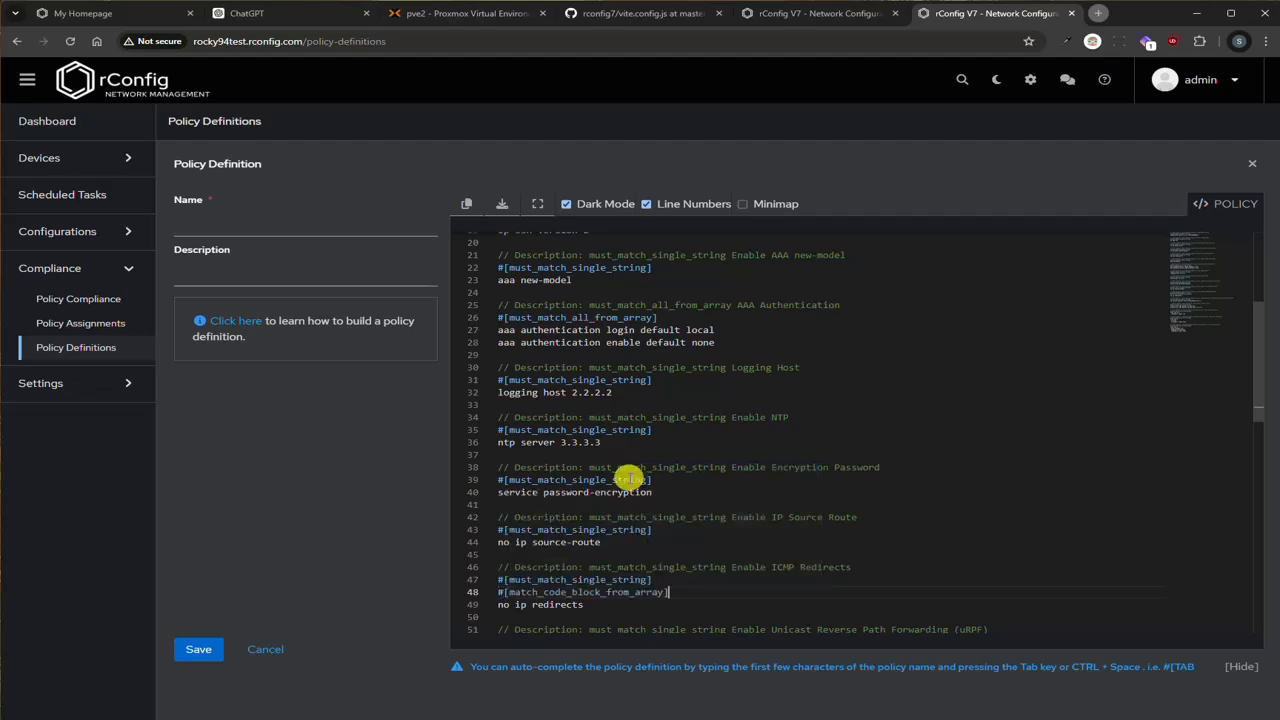
triple_click(693, 595)
key(BackSpace)
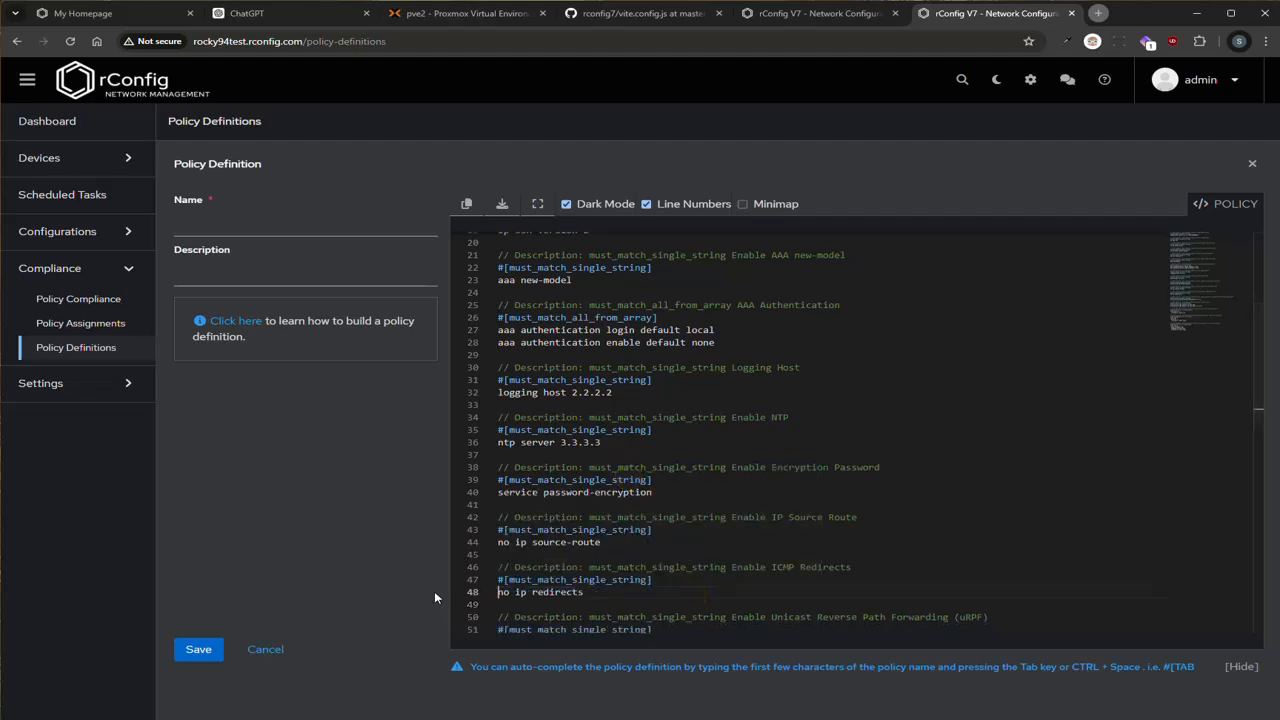